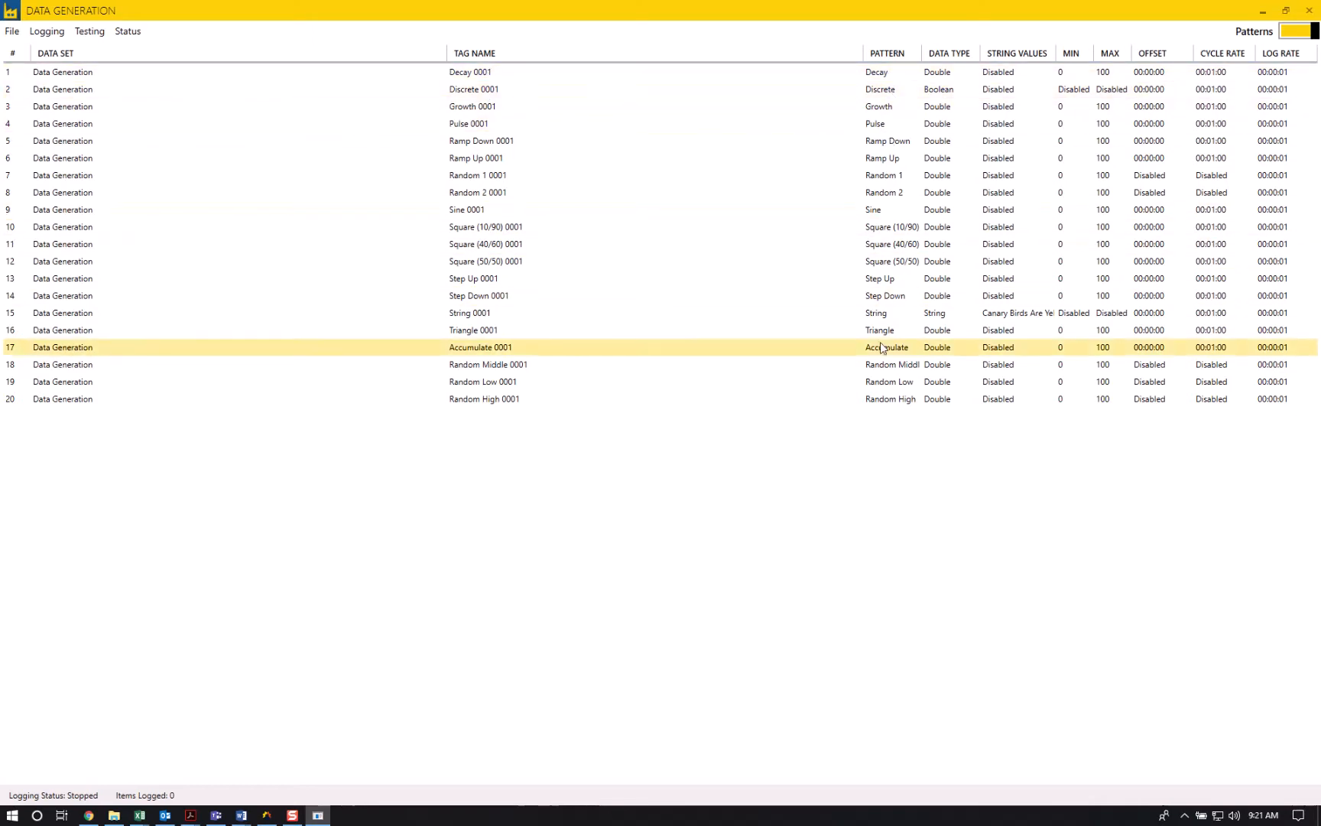
- Open the first Decay tag's row for editing and examine the available patterns and data types without changing them
{"action": "left_click", "coordinate": [468, 74]}
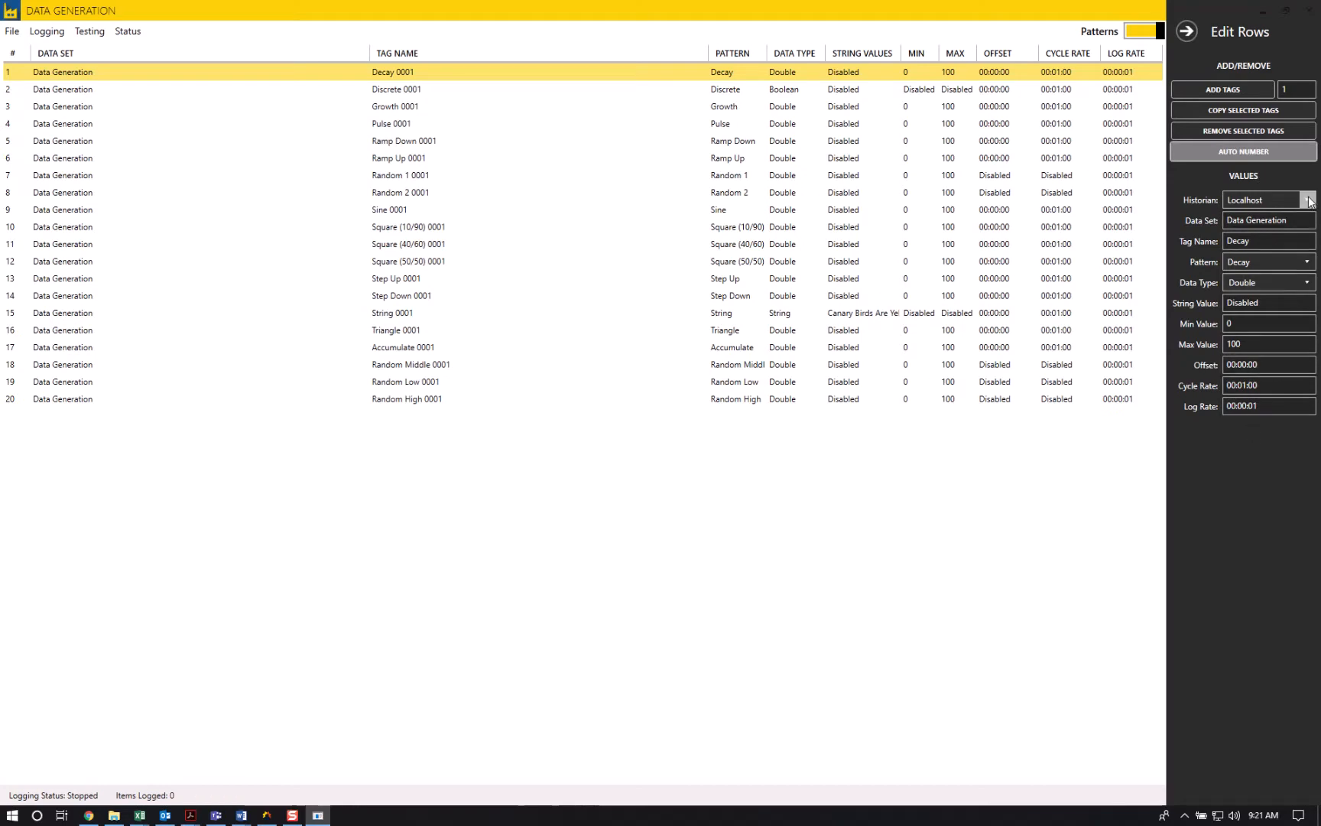
{"action": "left_click", "coordinate": [1308, 262]}
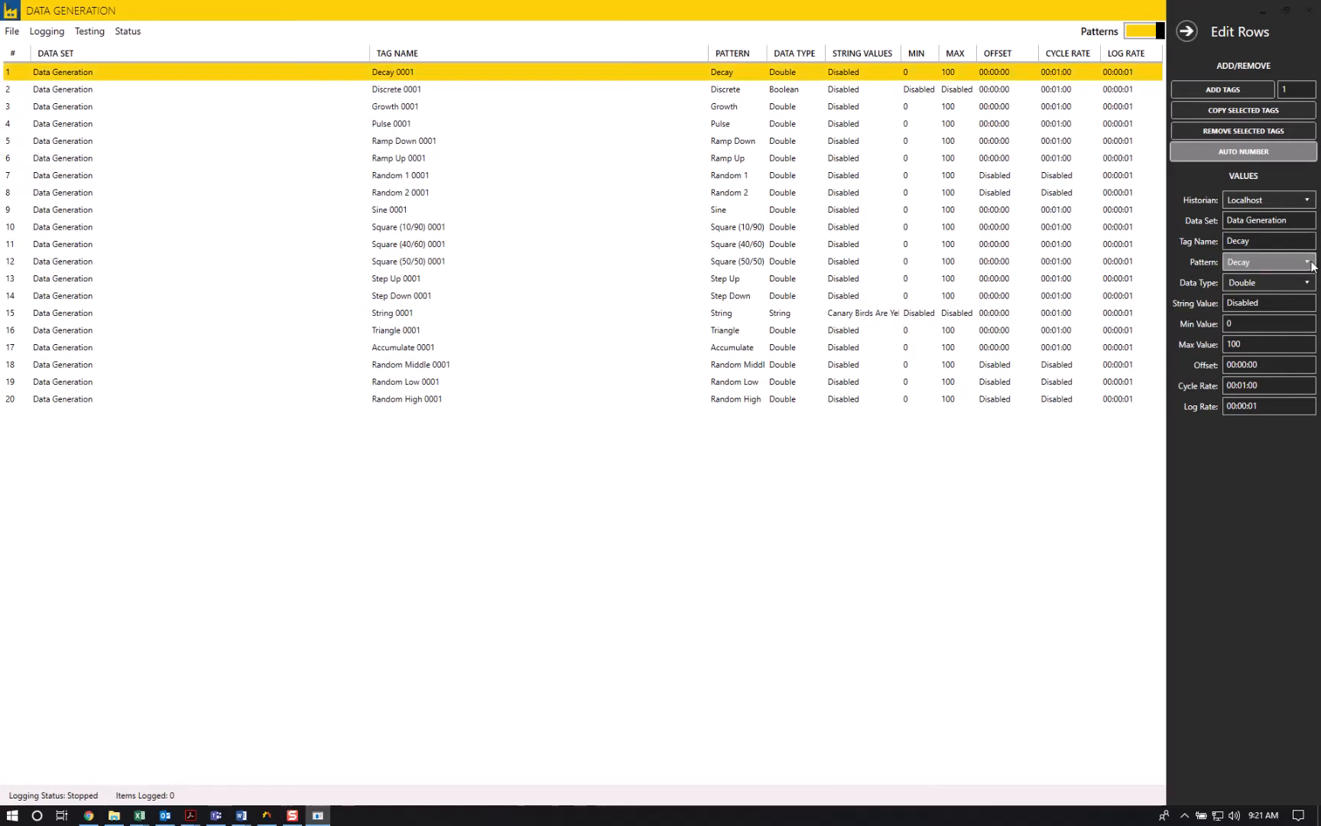
{"action": "left_click_drag", "start_coordinate": [1313, 334], "coordinate": [1314, 354]}
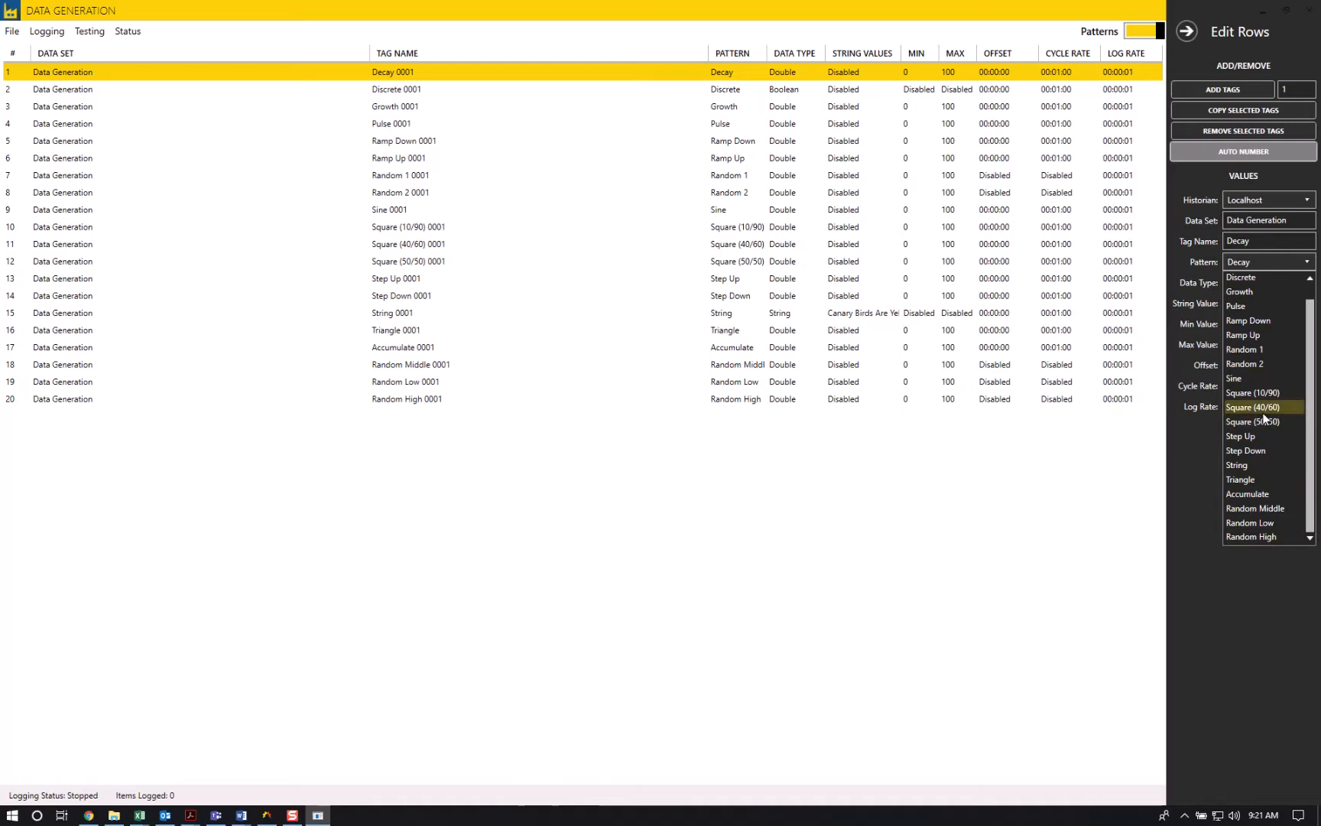
{"action": "scroll", "coordinate": [1254, 405], "scroll_direction": "up", "scroll_amount": 1}
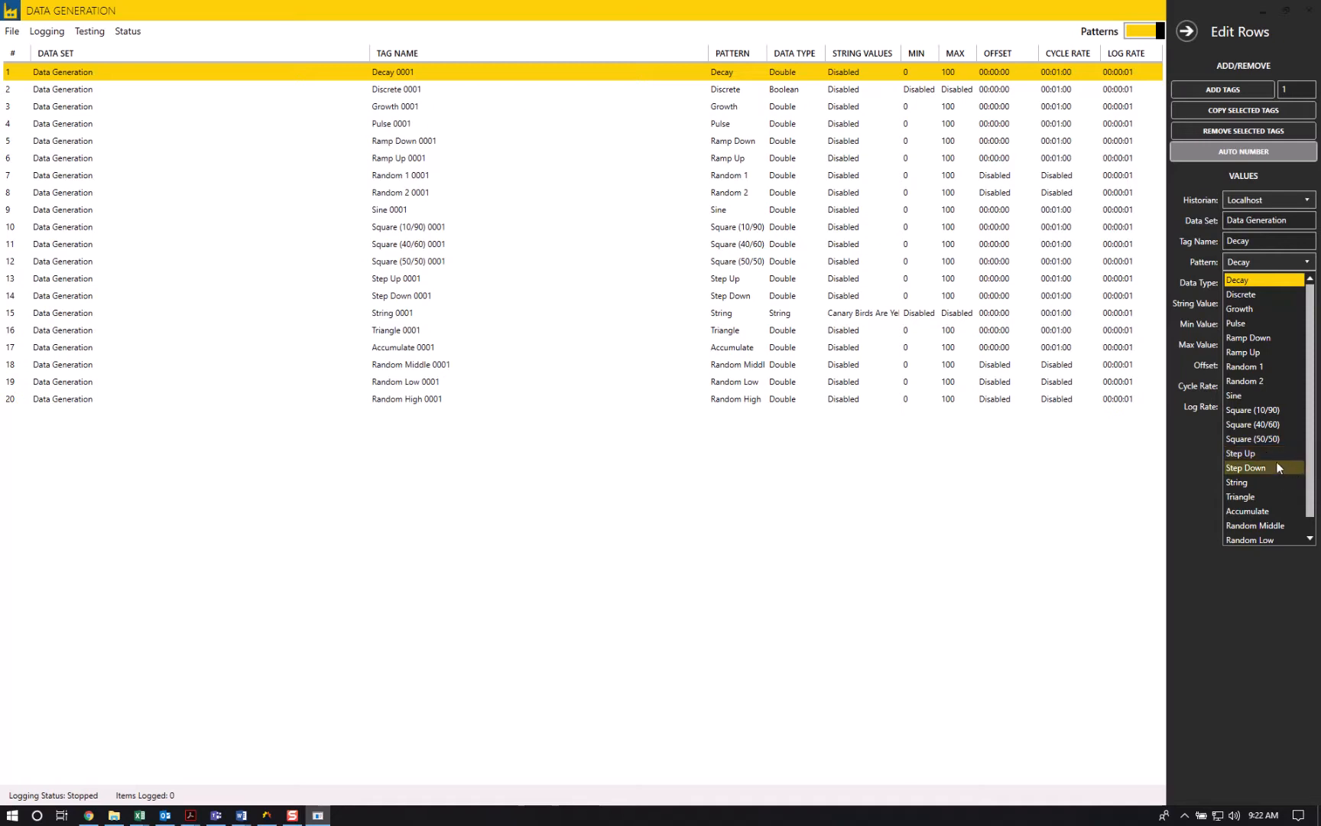
{"action": "scroll", "coordinate": [1277, 462], "scroll_direction": "down", "scroll_amount": 1}
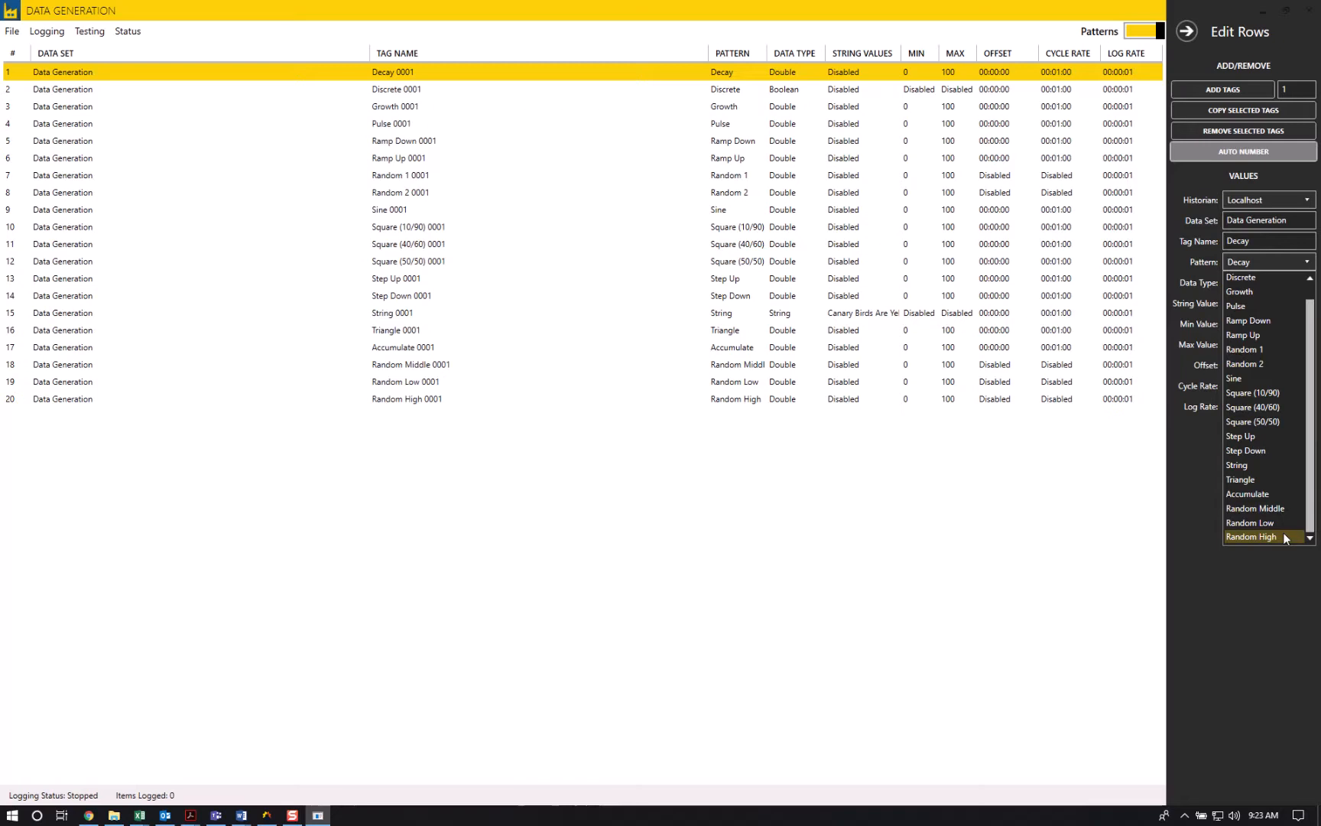
{"action": "left_click", "coordinate": [1273, 625]}
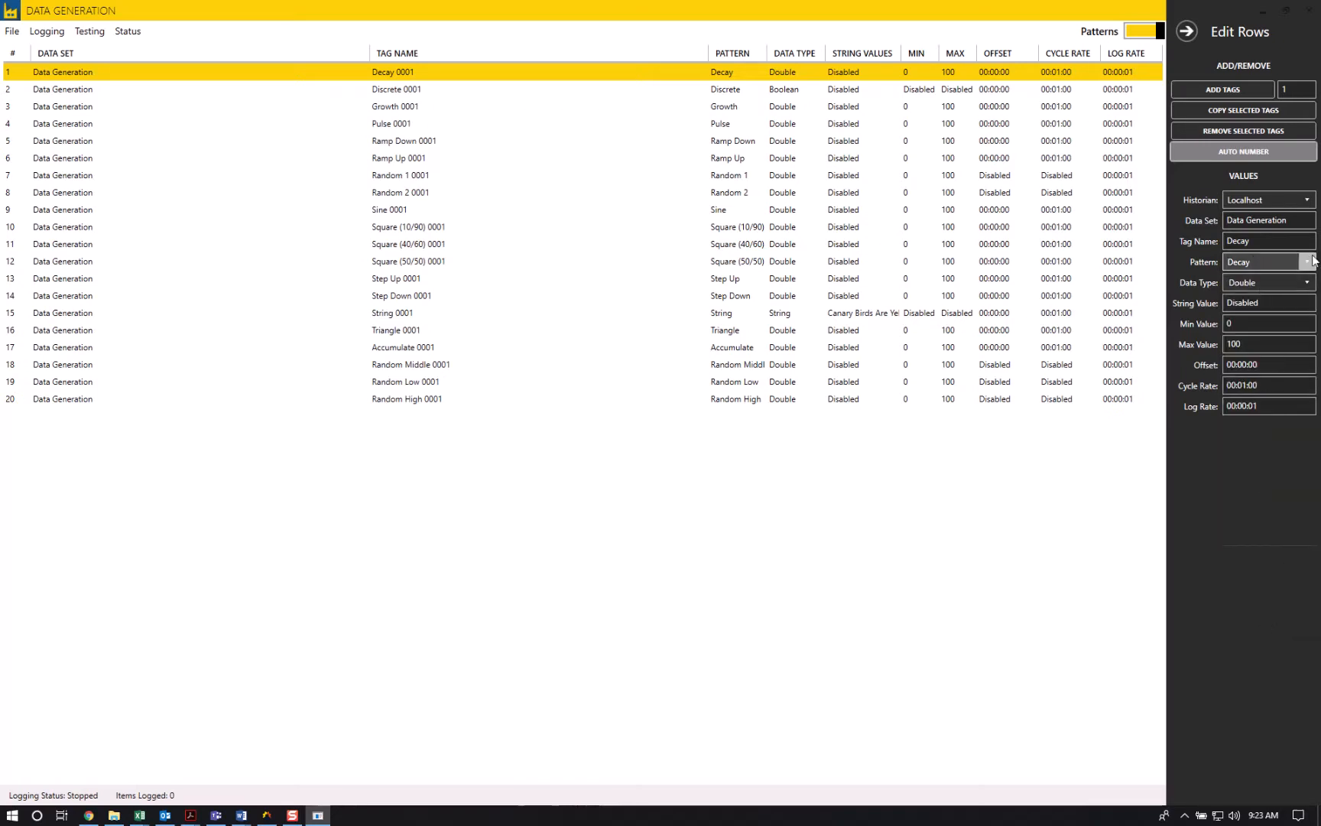
{"action": "left_click", "coordinate": [1307, 283]}
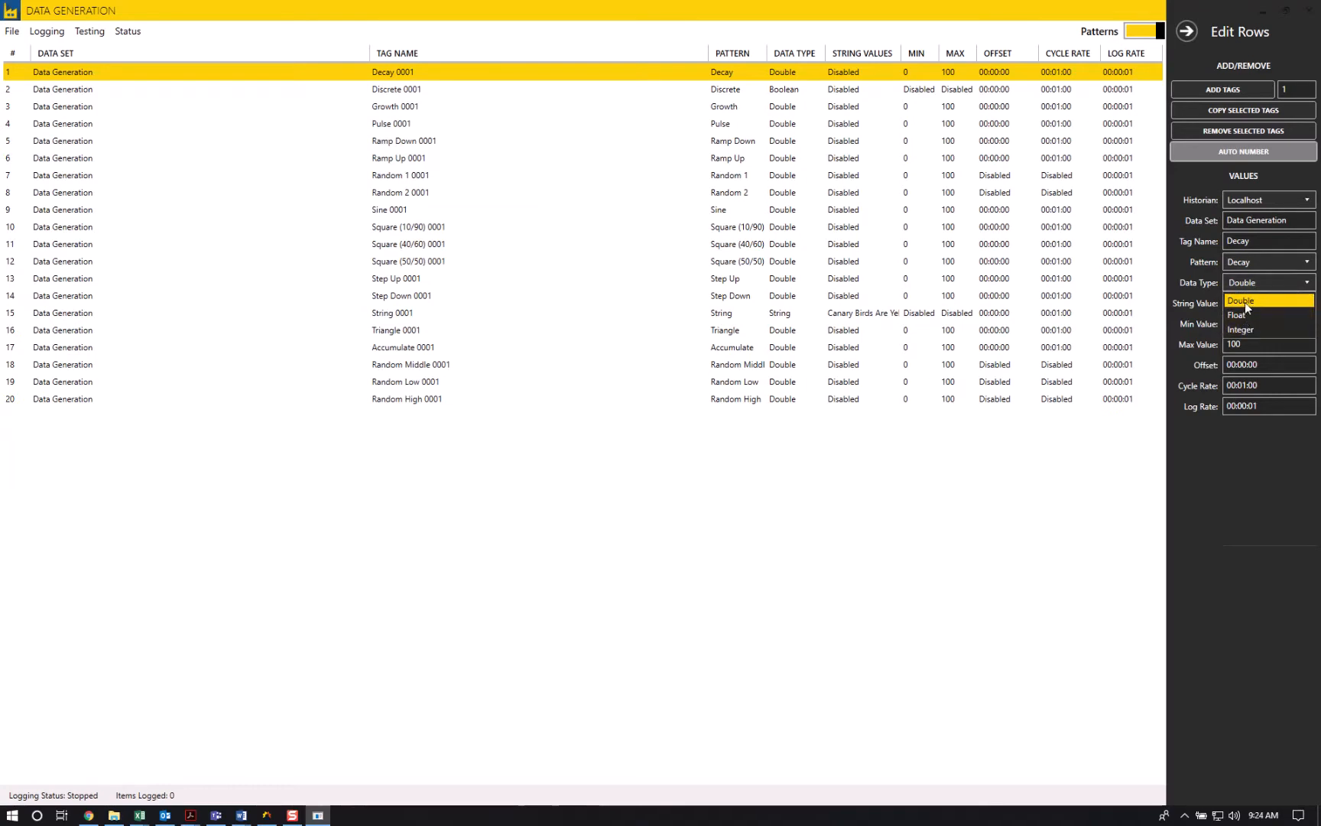
{"action": "left_click", "coordinate": [1273, 442]}
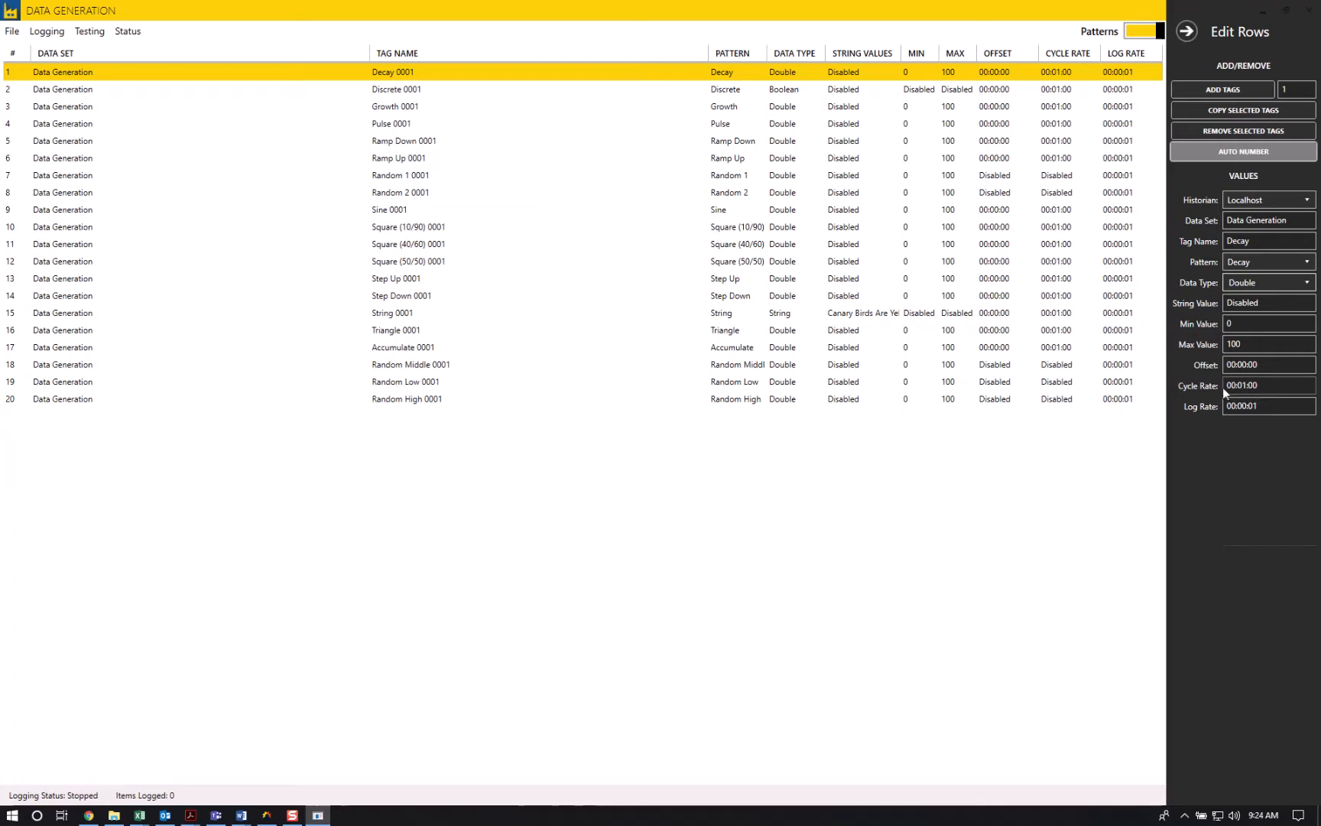
- Set the Decay tag's cycle rate to 01.00:01:00 and its log rate to 00:00:30
{"action": "type", "text": "01."}
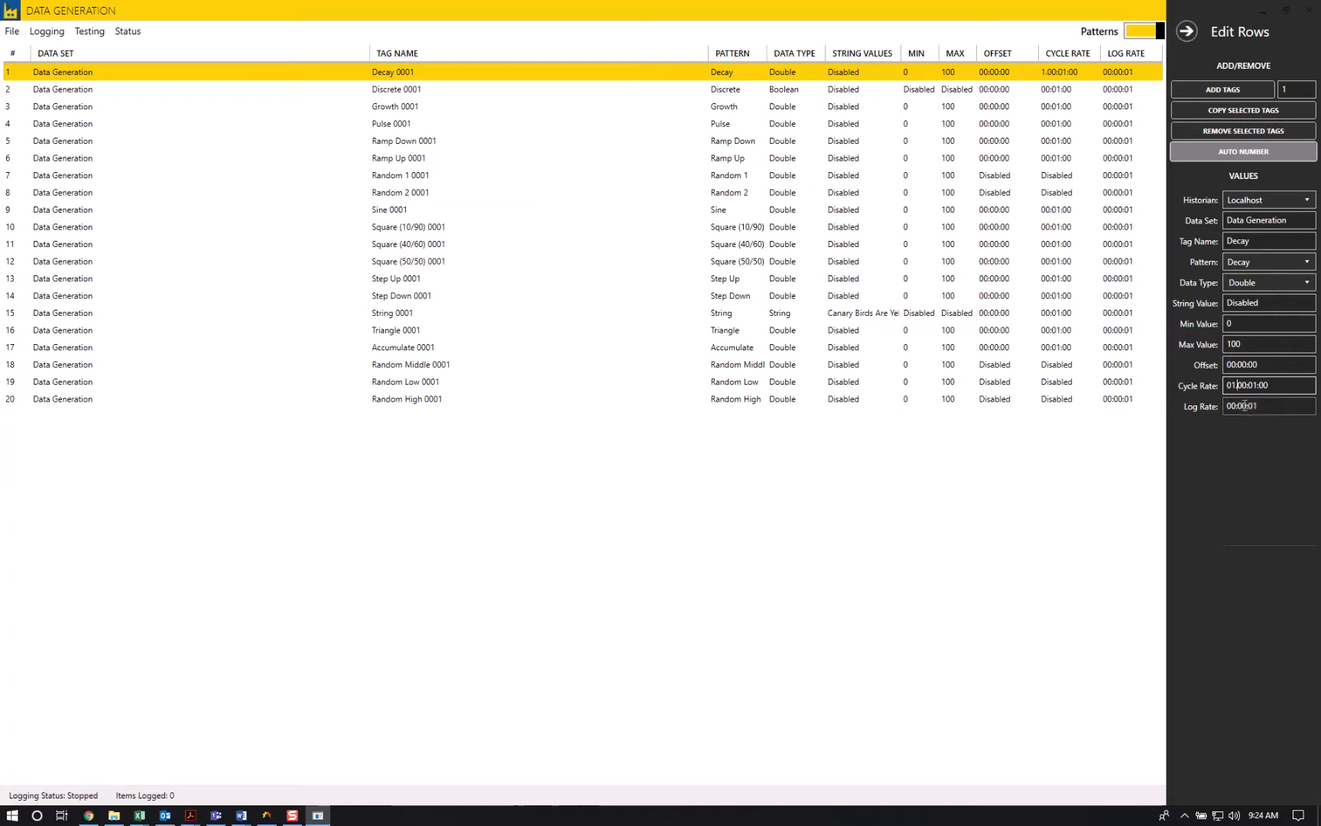
{"action": "left_click_drag", "start_coordinate": [1249, 406], "coordinate": [1258, 411]}
{"action": "type", "text": "30"}
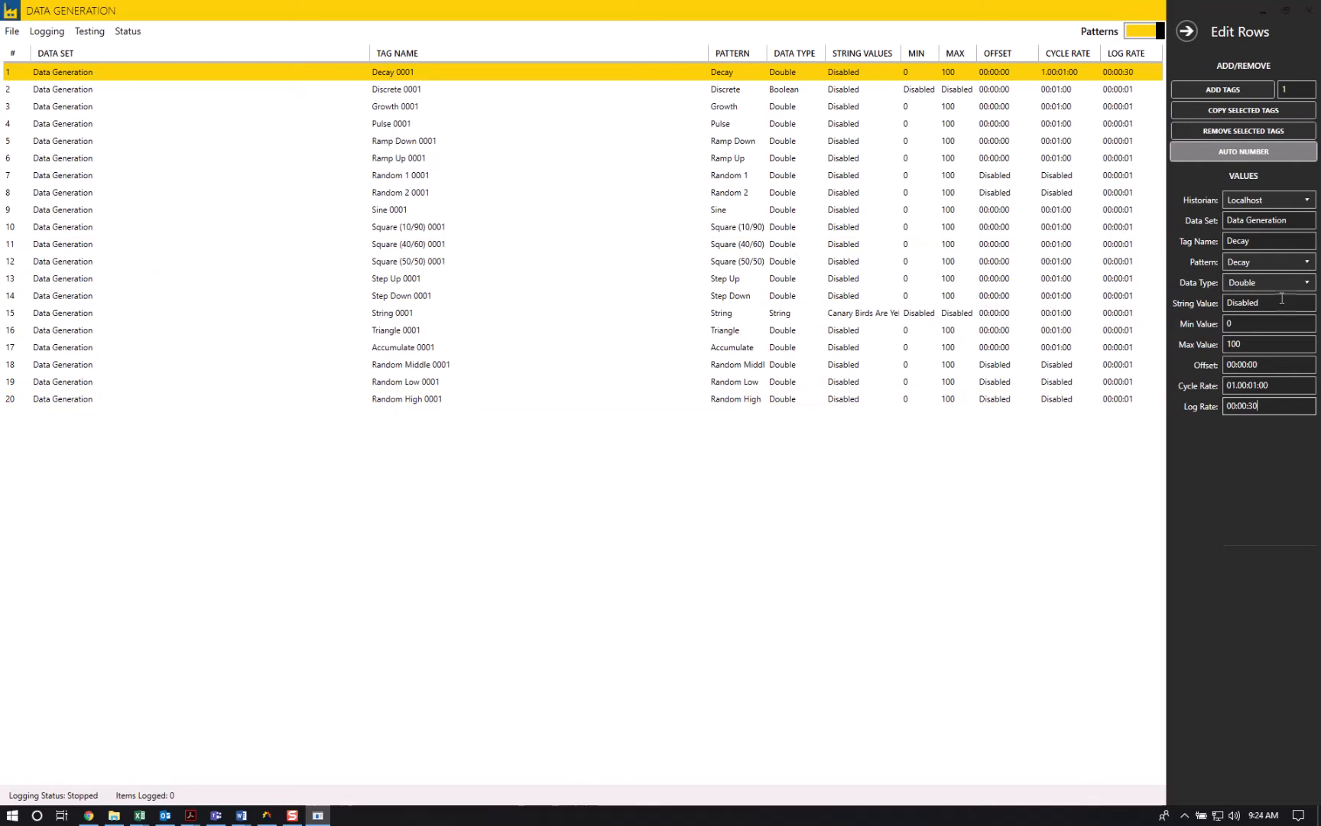
- Turn off automatic numbering of the tag names and duplicate the selected Decay tag
{"action": "left_click", "coordinate": [1260, 153]}
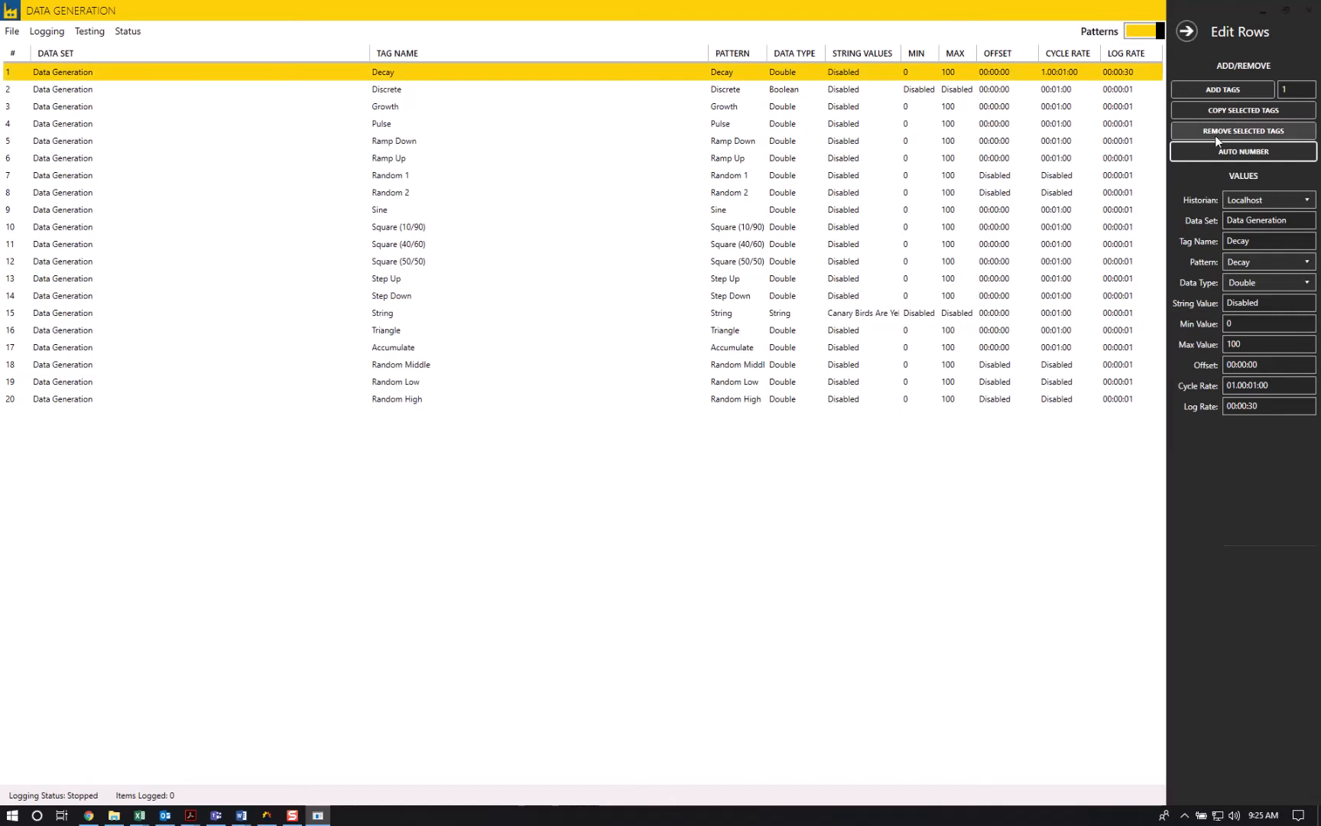
{"action": "left_click", "coordinate": [1234, 111]}
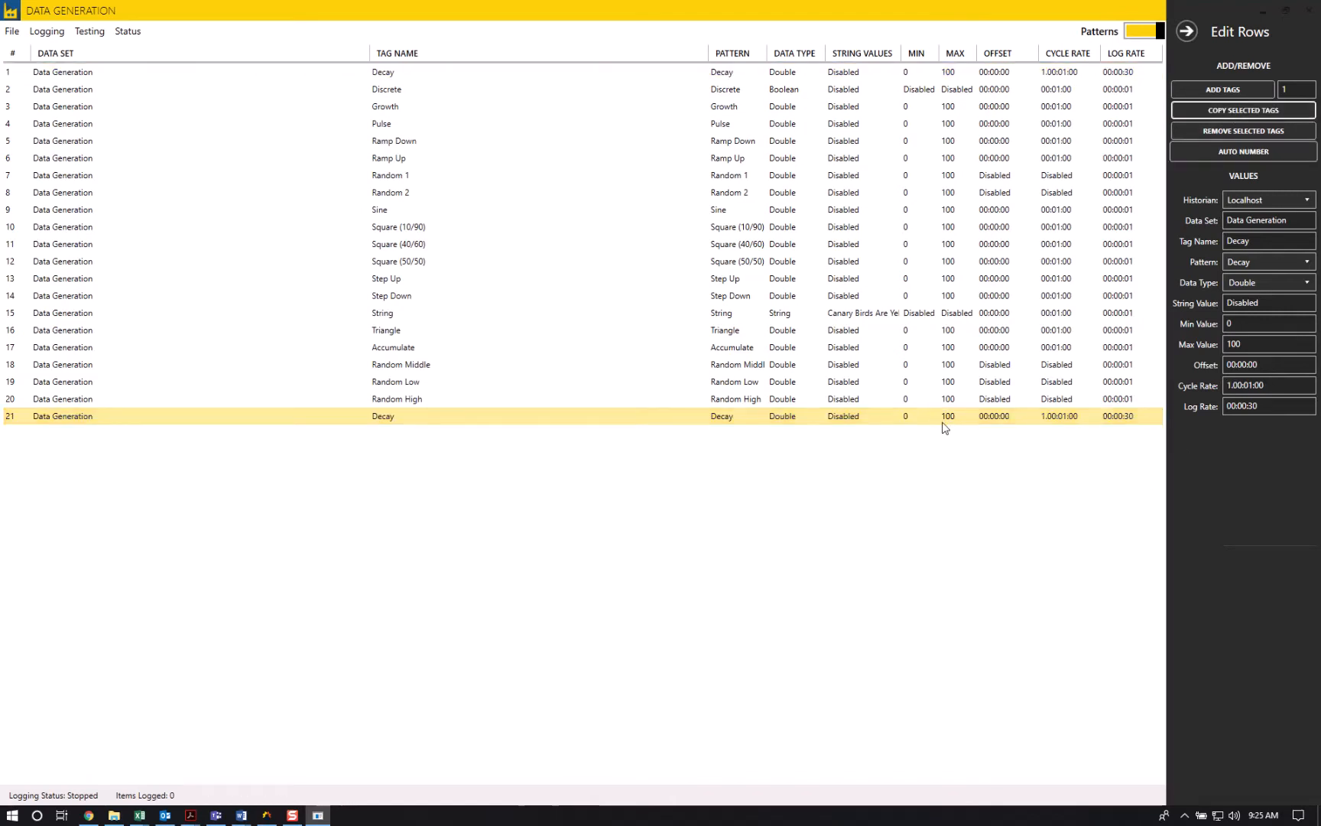
- Rename the copied Decay tag as Decay01 and set its offset to 12:00:00
{"action": "left_click", "coordinate": [1266, 242]}
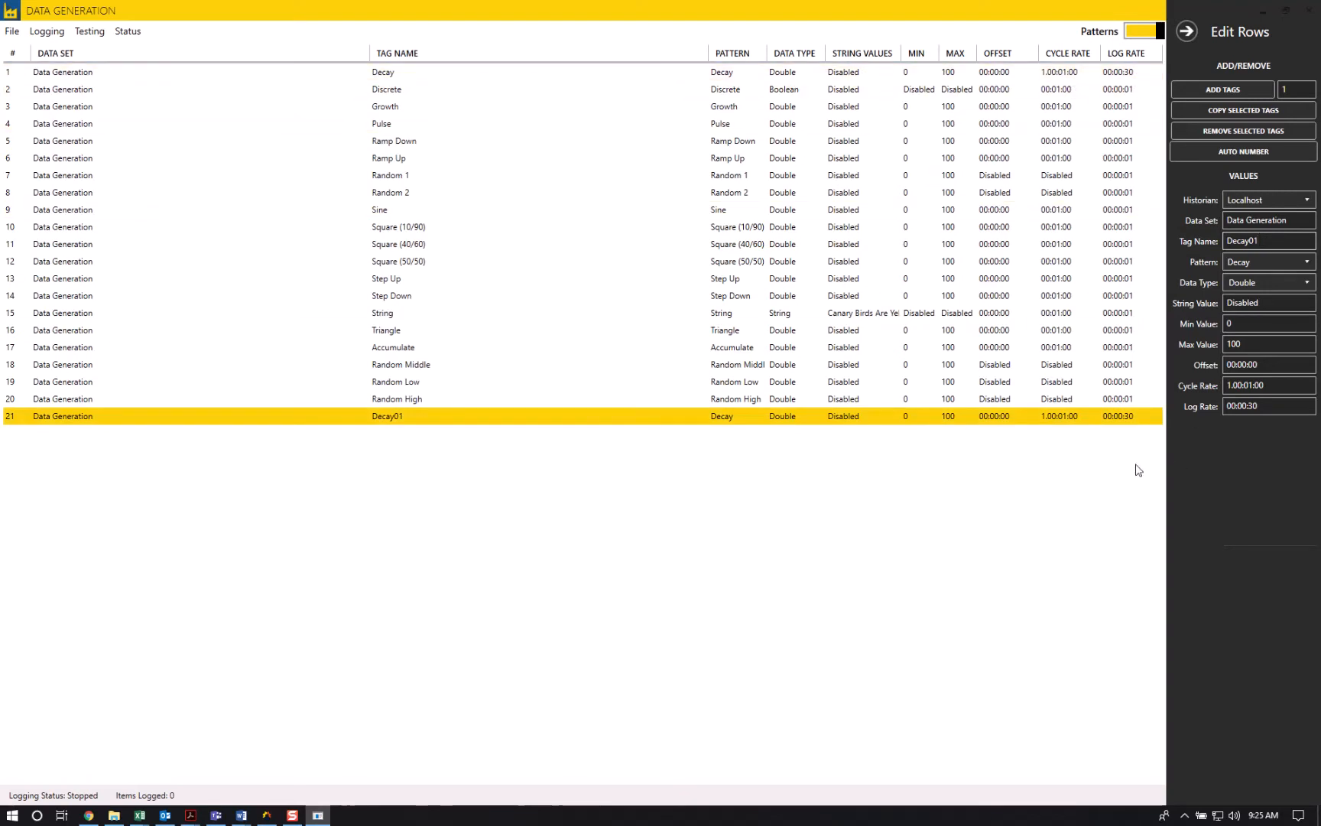
{"action": "left_click", "coordinate": [617, 420]}
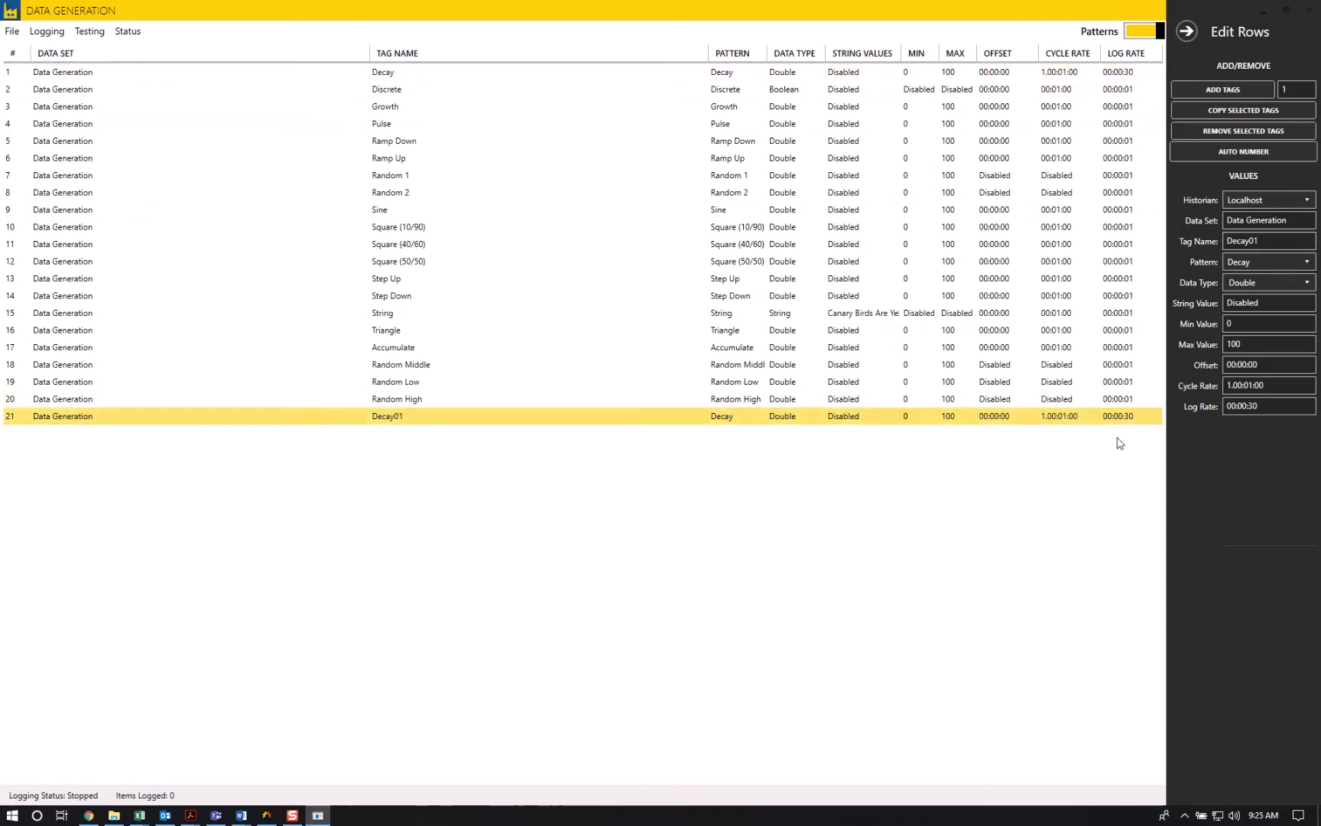
{"action": "double_click", "coordinate": [1236, 364]}
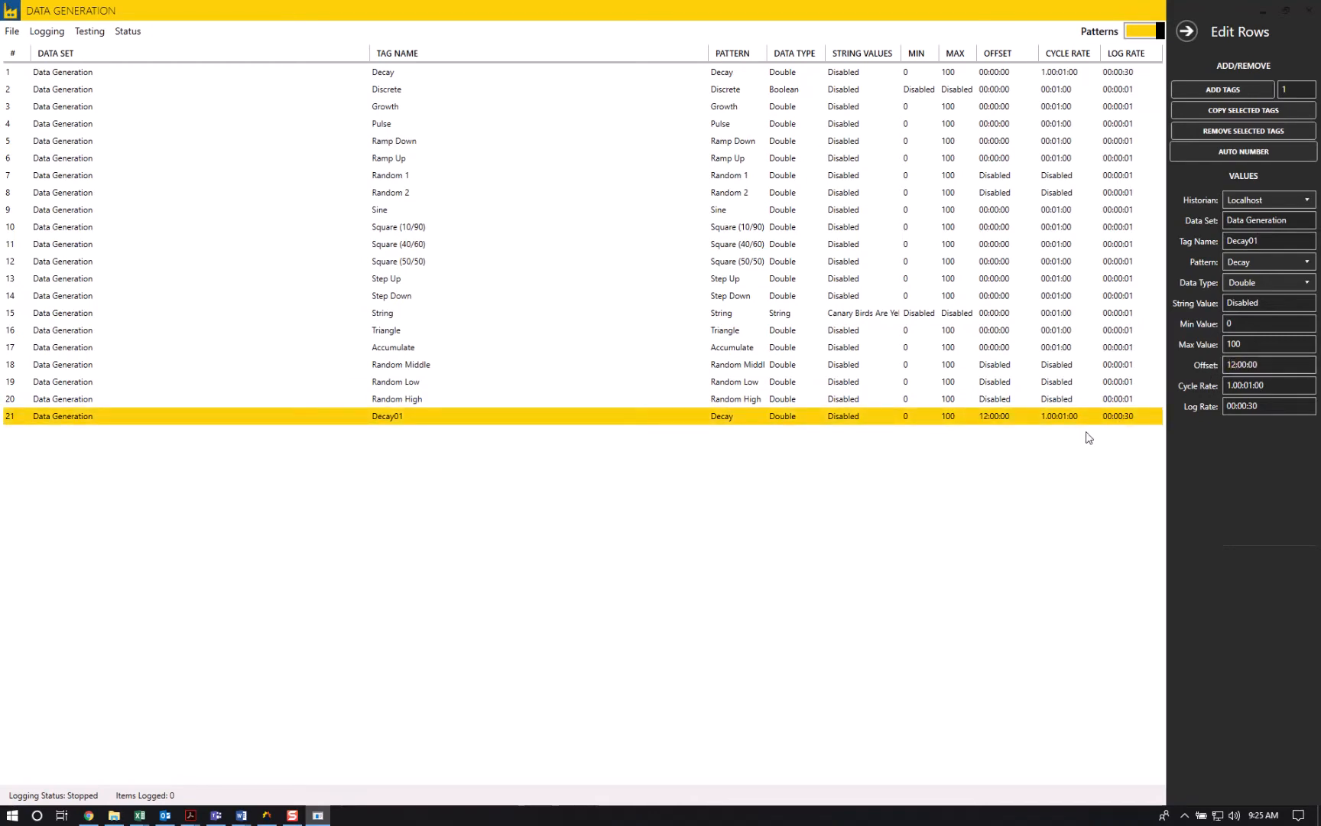
{"action": "left_click", "coordinate": [1235, 364]}
- Examine the save location and the existing .dgf files for the configuration, and leave without saving
{"action": "left_click", "coordinate": [12, 30]}
{"action": "left_click", "coordinate": [32, 96]}
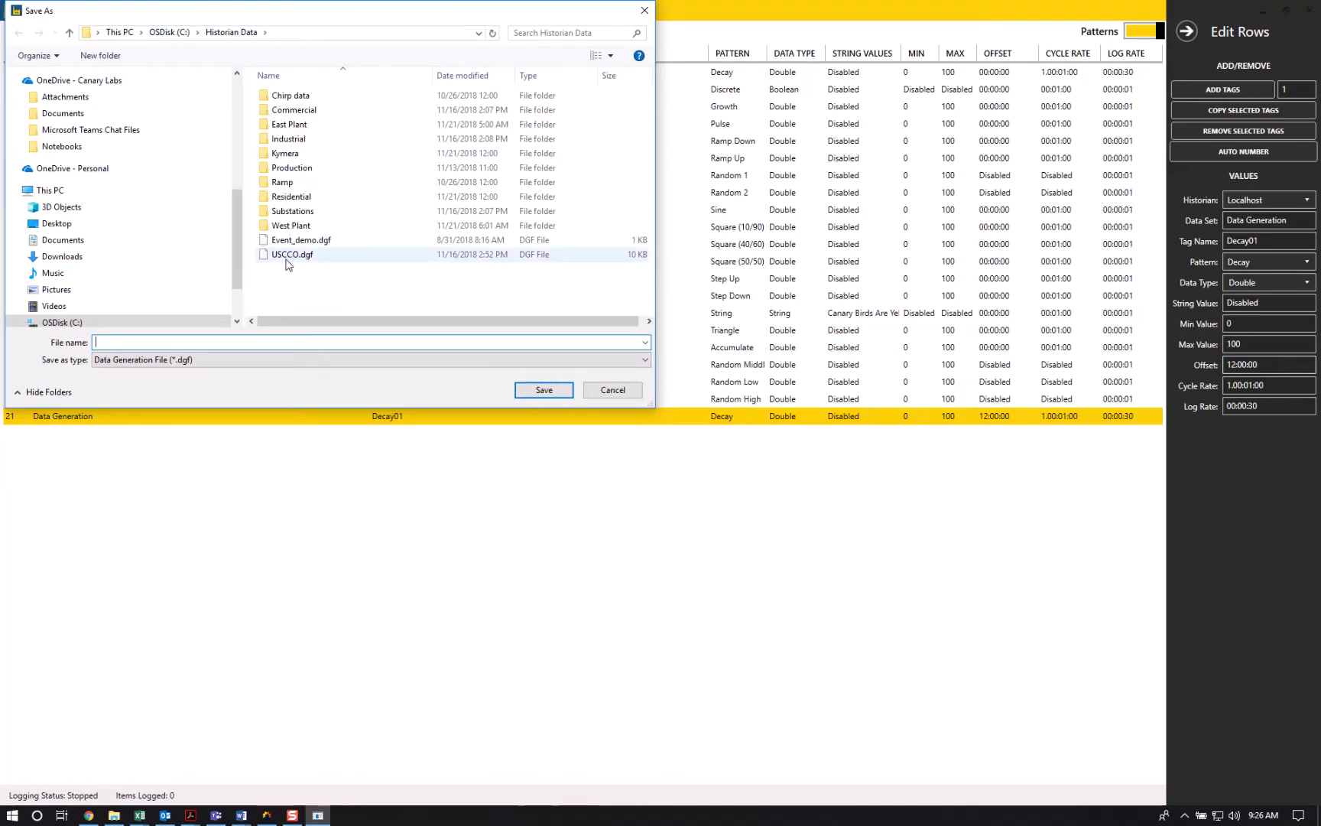
{"action": "left_click", "coordinate": [613, 391]}
- Start a new, empty configuration and add one tag to it
{"action": "left_click", "coordinate": [11, 31]}
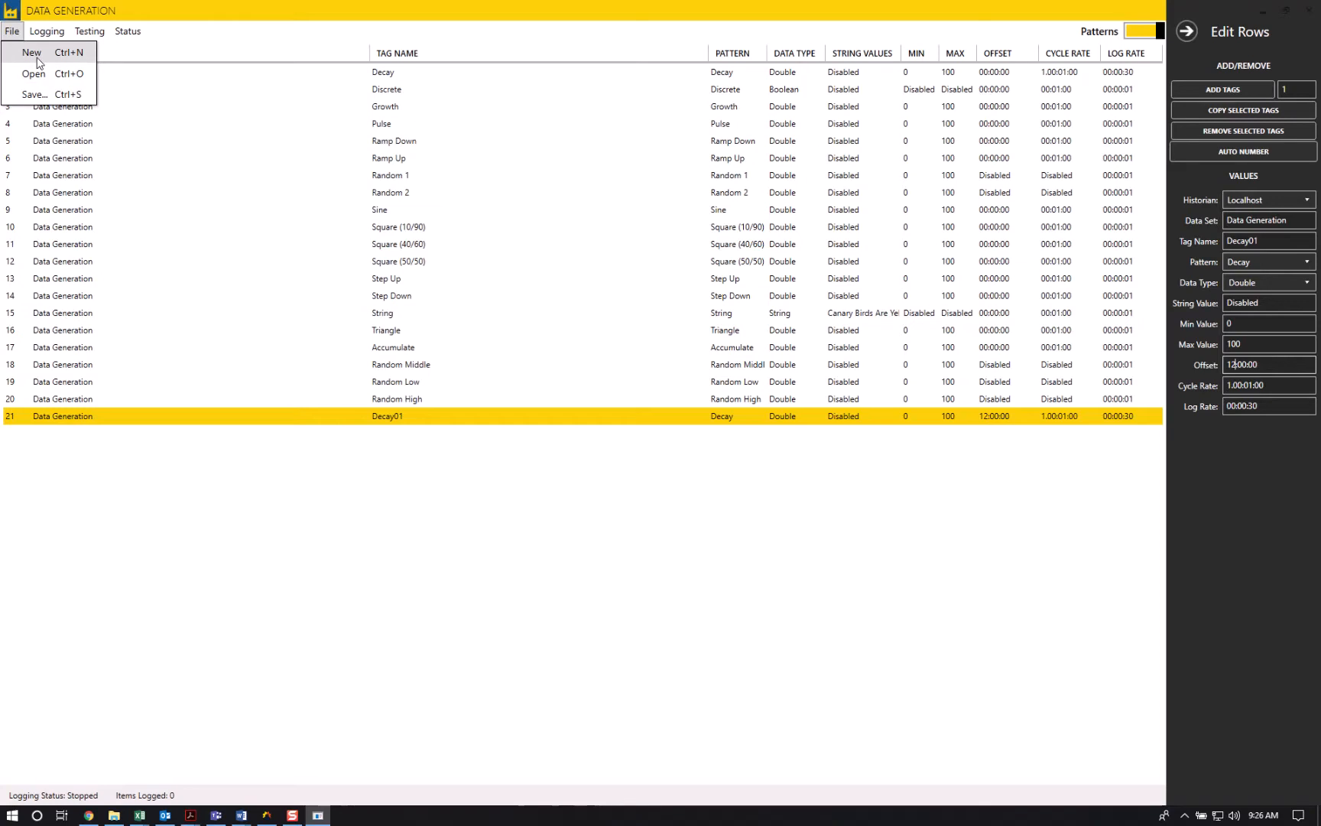
{"action": "left_click", "coordinate": [34, 53]}
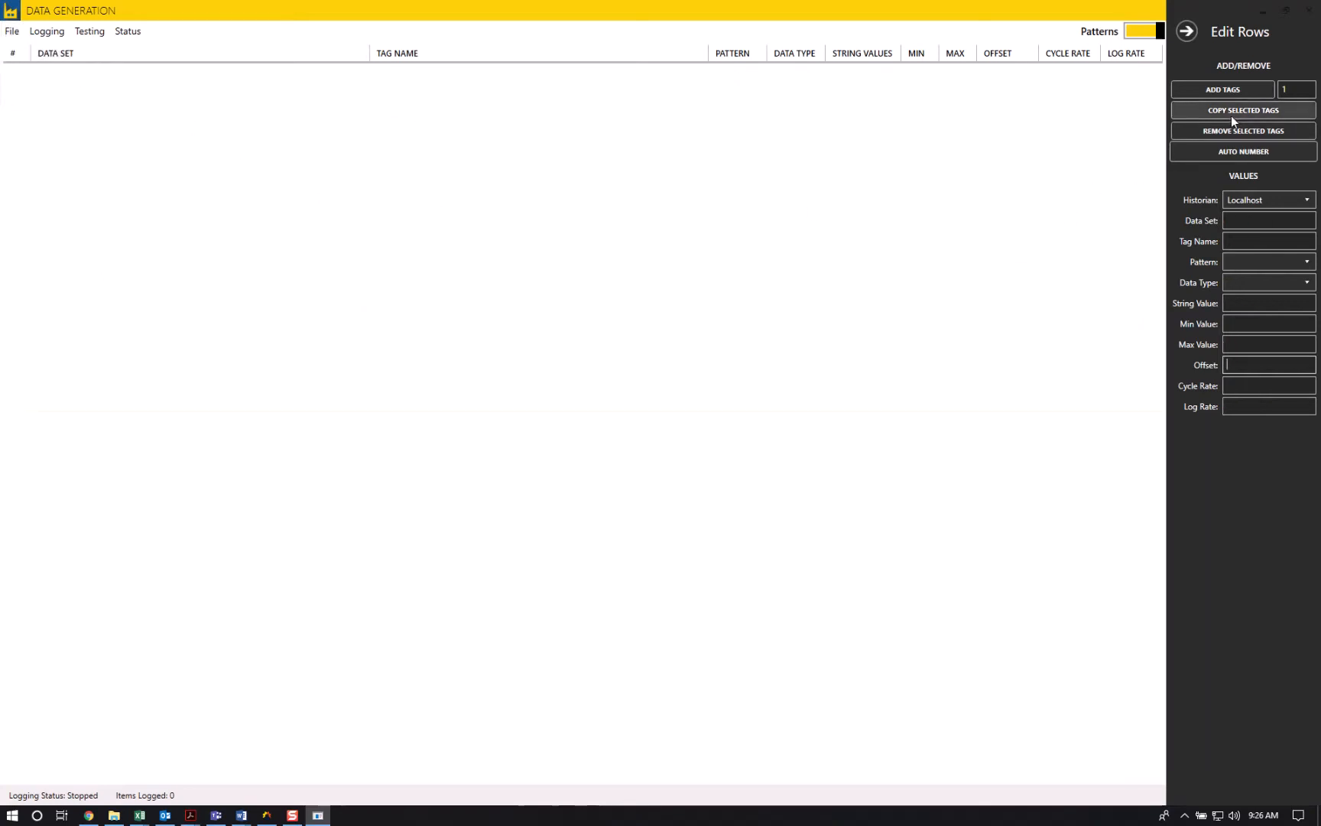
{"action": "left_click", "coordinate": [1228, 90]}
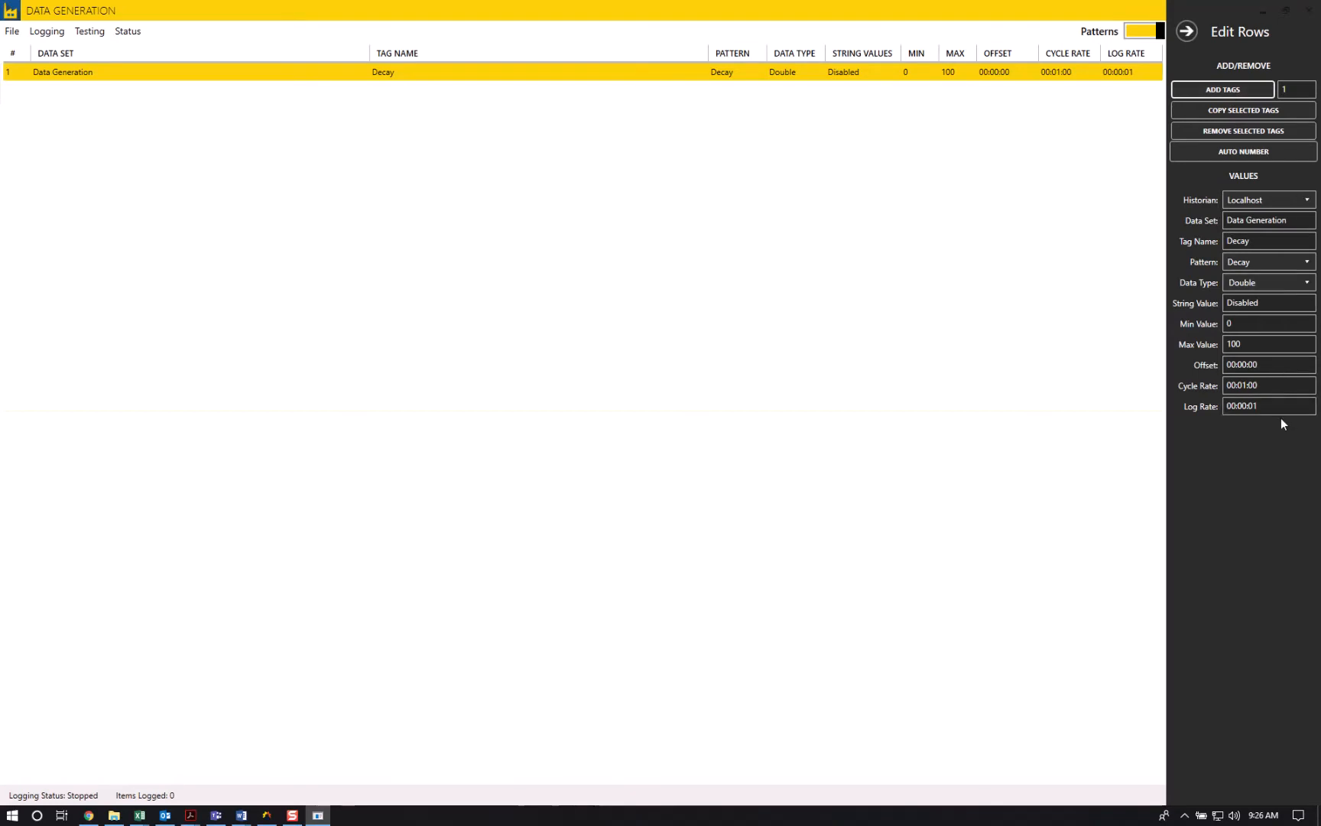
- Start live logging of the Decay tag and stop it after a few seconds
{"action": "left_click", "coordinate": [51, 32]}
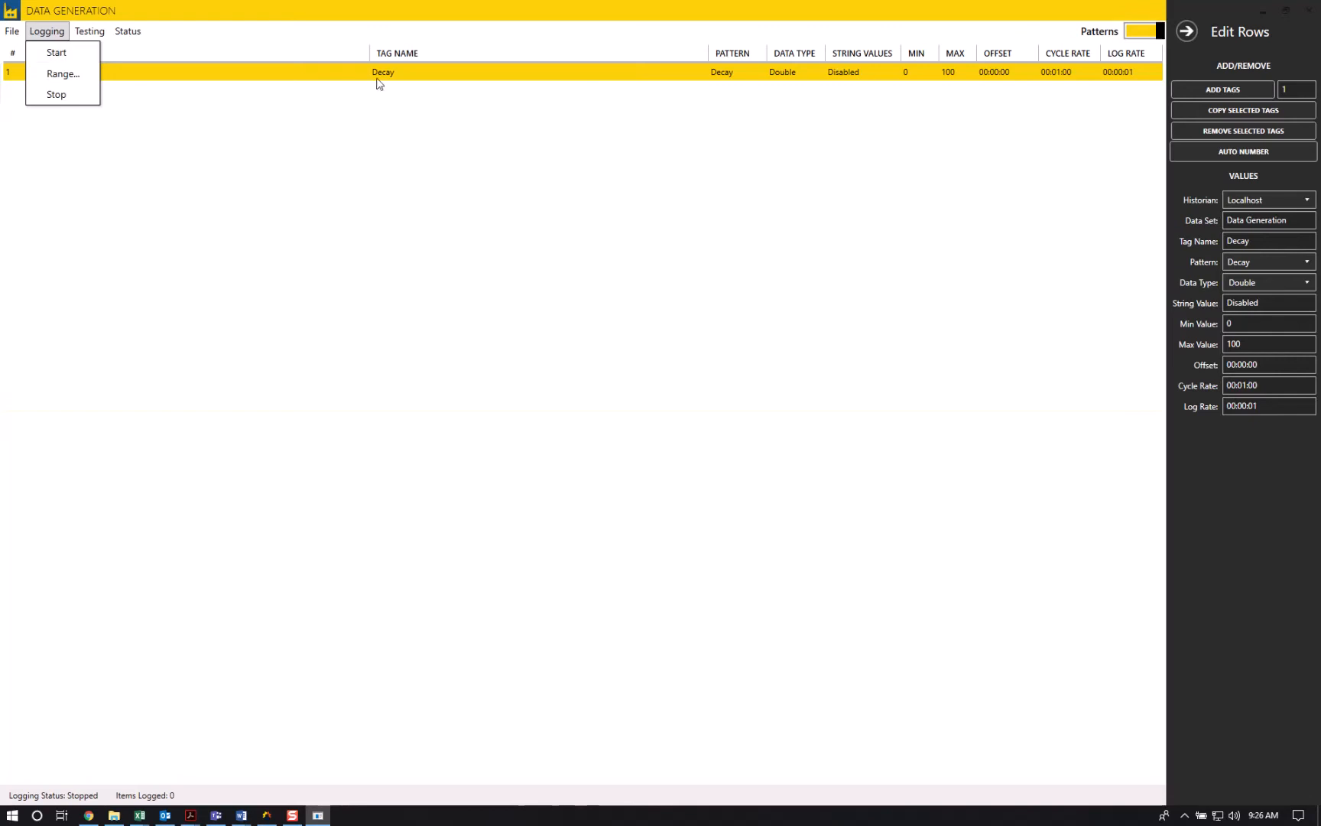
{"action": "left_click", "coordinate": [37, 52]}
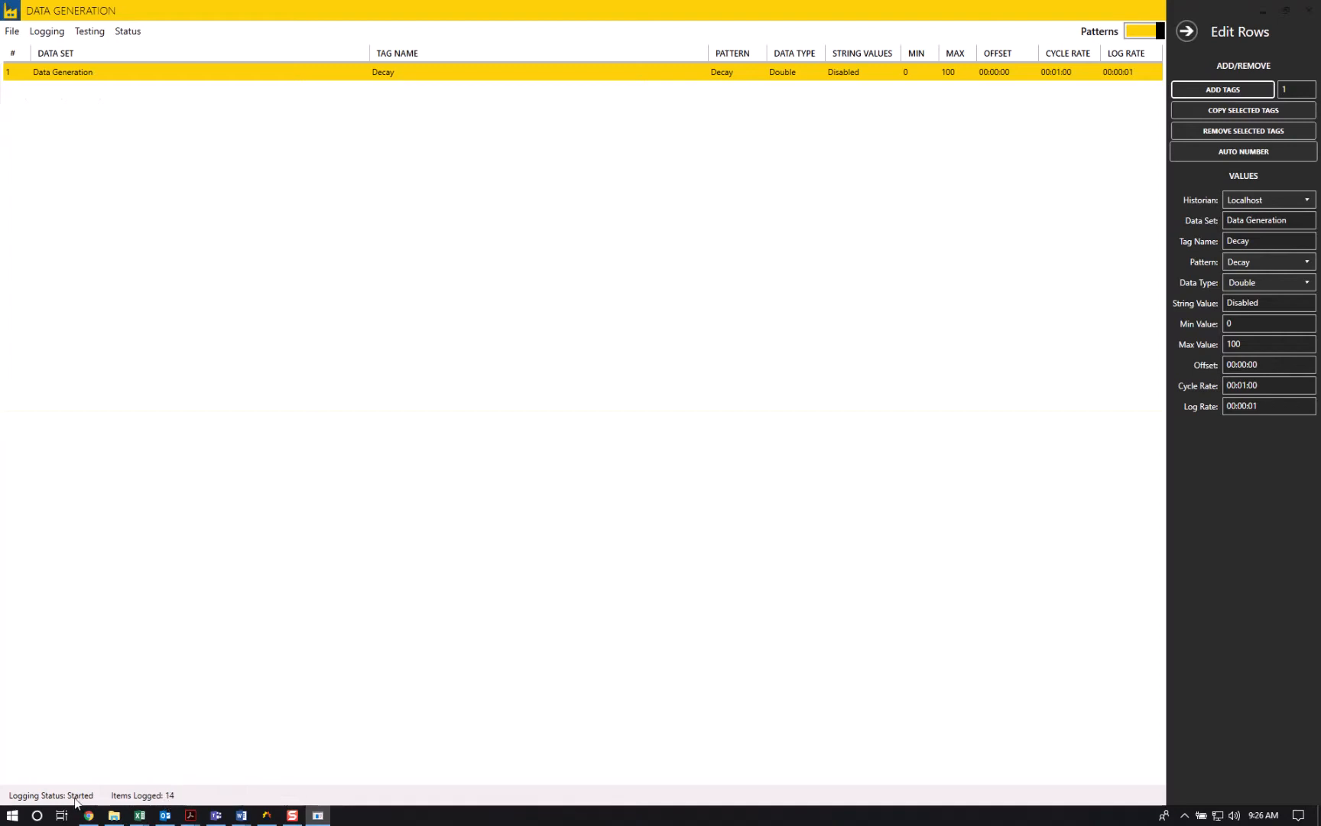
{"action": "left_click", "coordinate": [52, 34]}
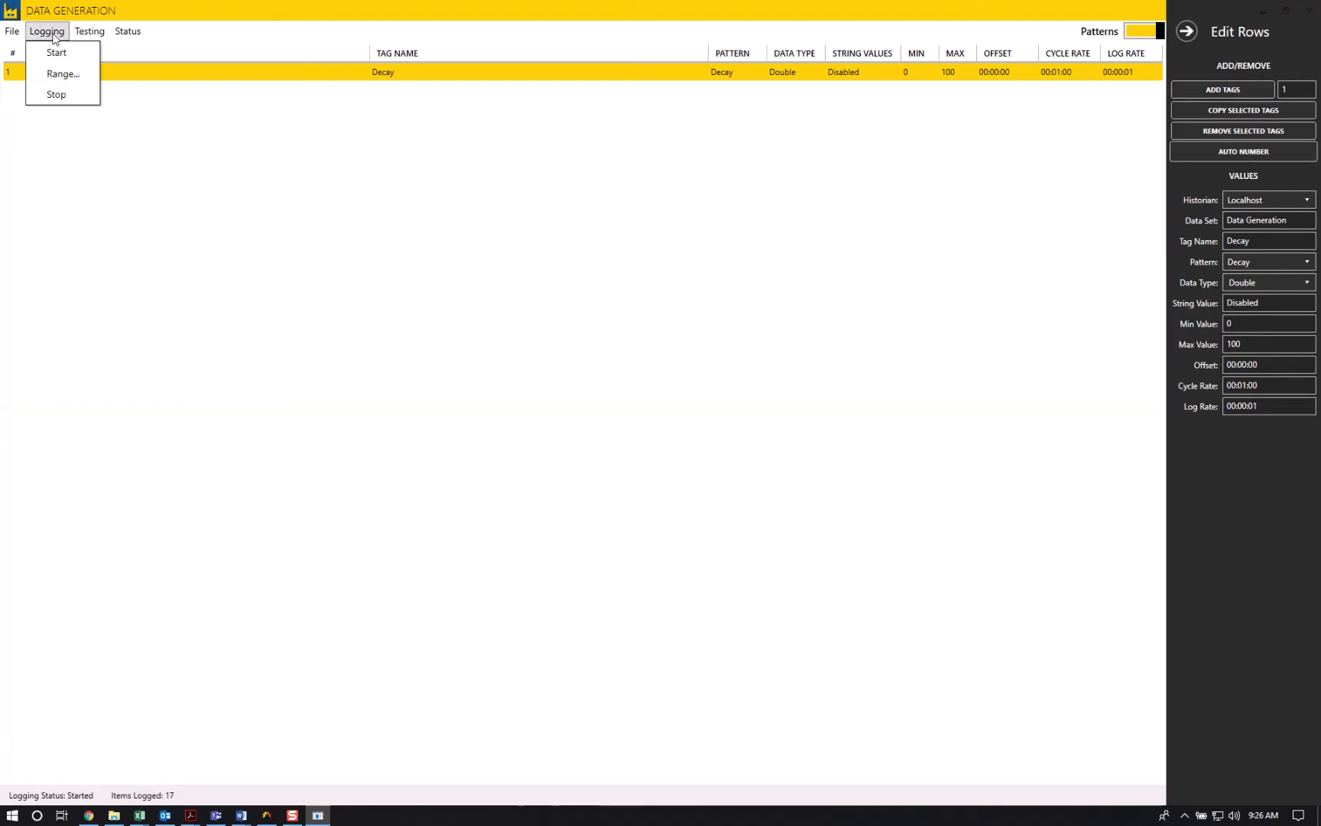
{"action": "left_click", "coordinate": [56, 94]}
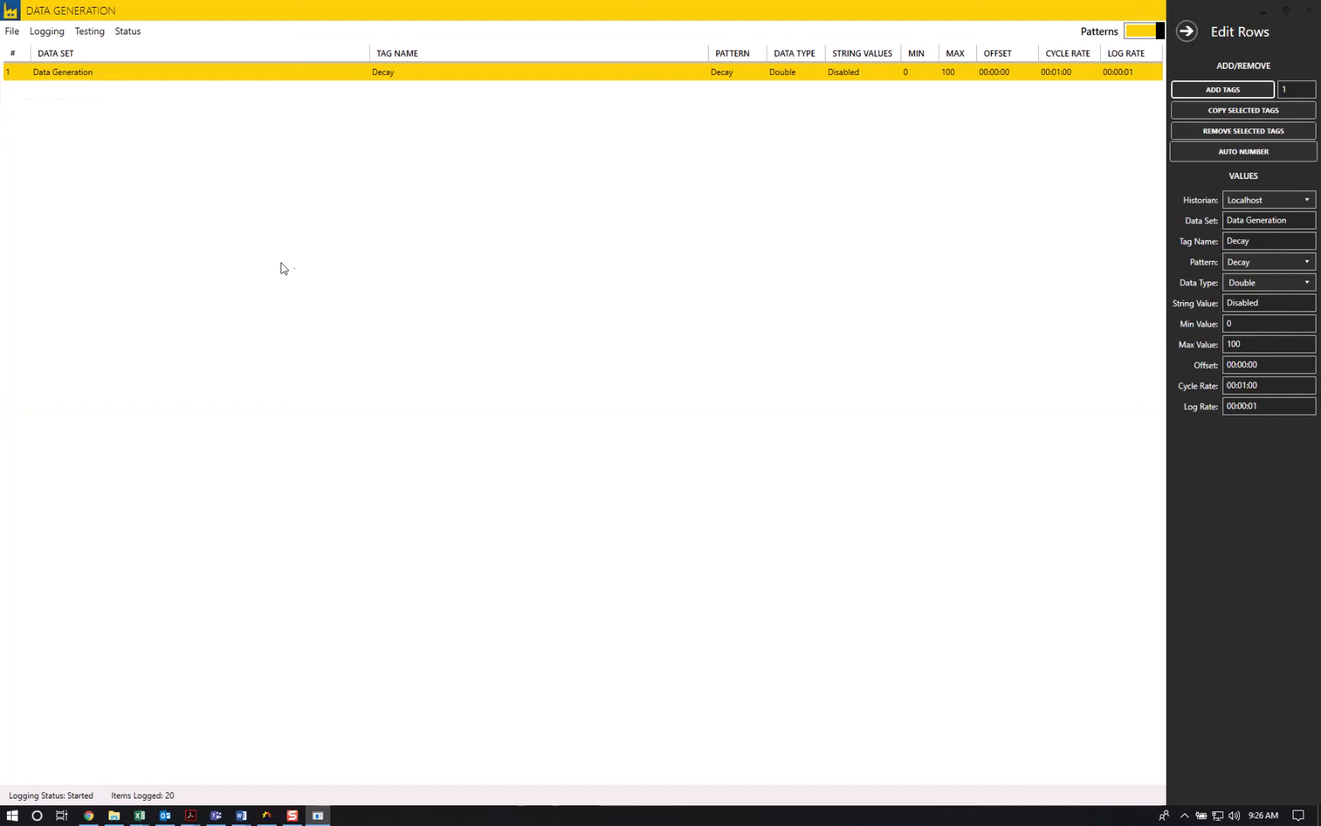
- Rename the Decay tag as Decay001
{"action": "left_click", "coordinate": [54, 34]}
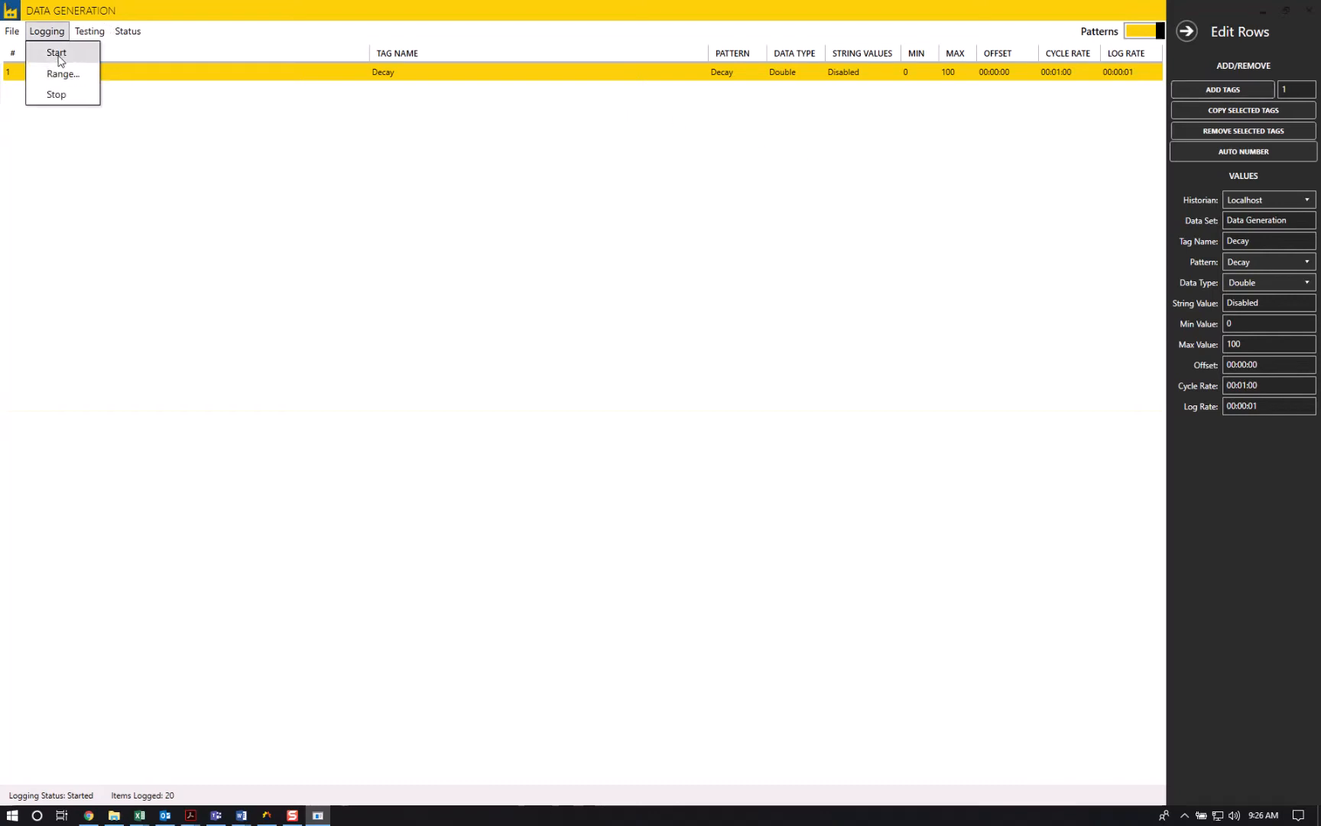
{"action": "left_click", "coordinate": [235, 77]}
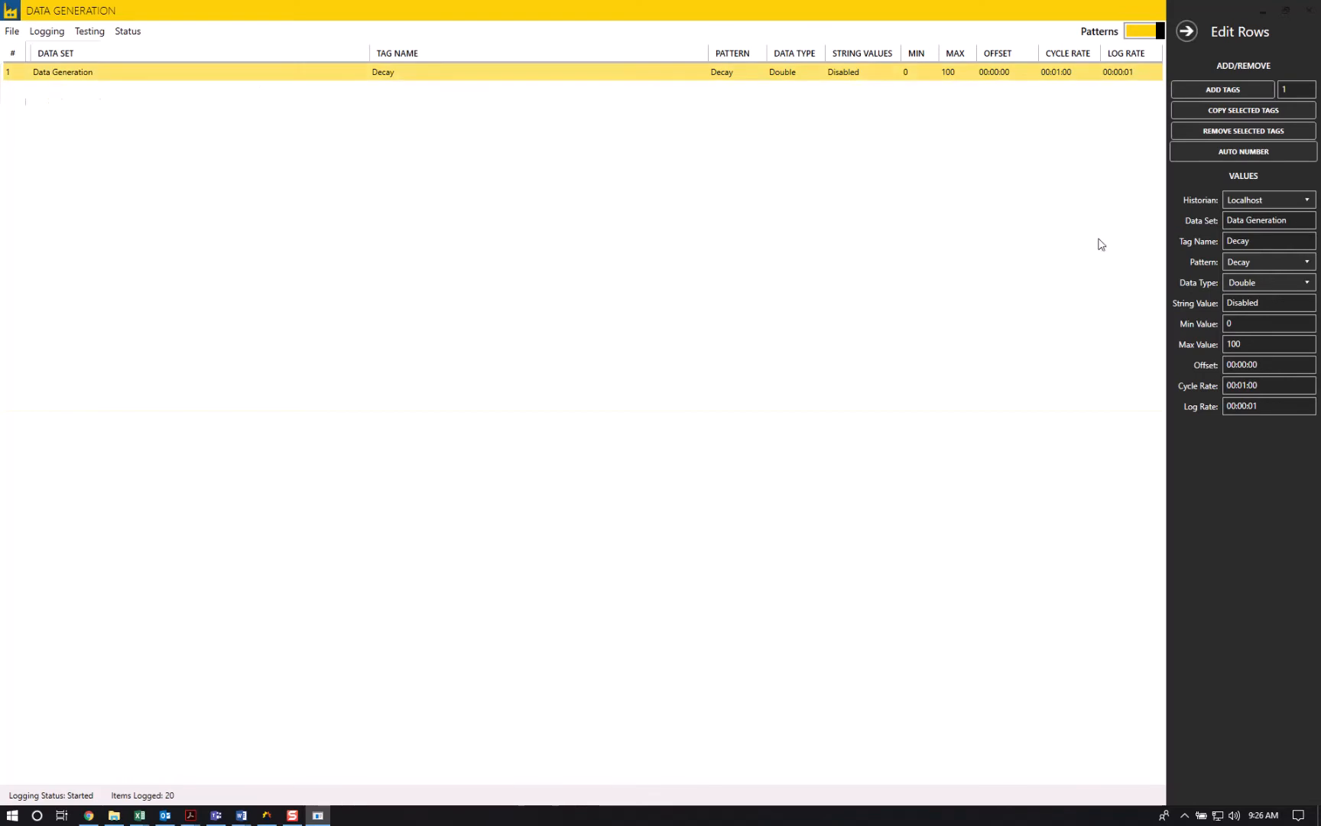
{"action": "left_click", "coordinate": [1263, 241]}
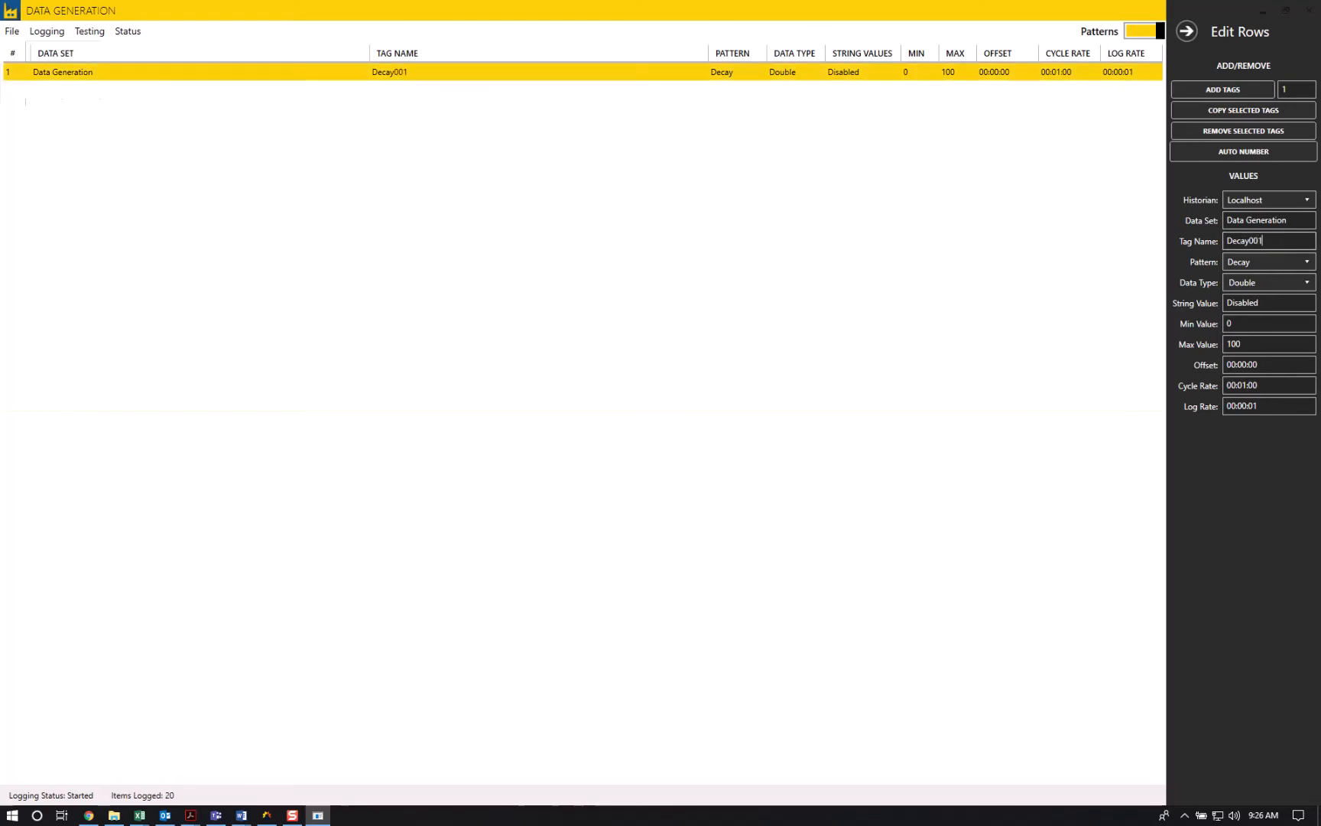
- Log historical data for Decay001 over a range from 10/1/2018 to 10/30/2018
{"action": "left_click", "coordinate": [47, 31]}
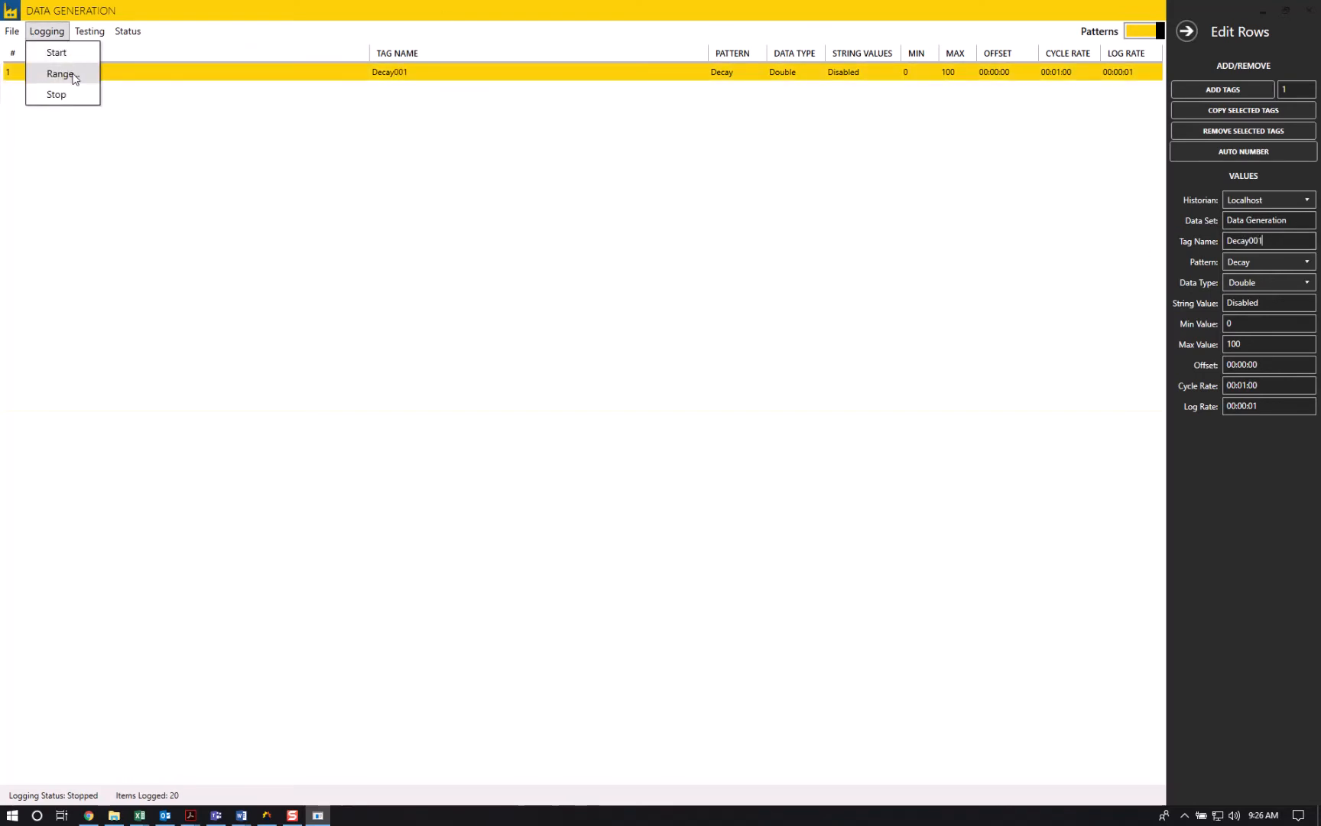
{"action": "left_click", "coordinate": [61, 74]}
{"action": "left_click", "coordinate": [644, 373]}
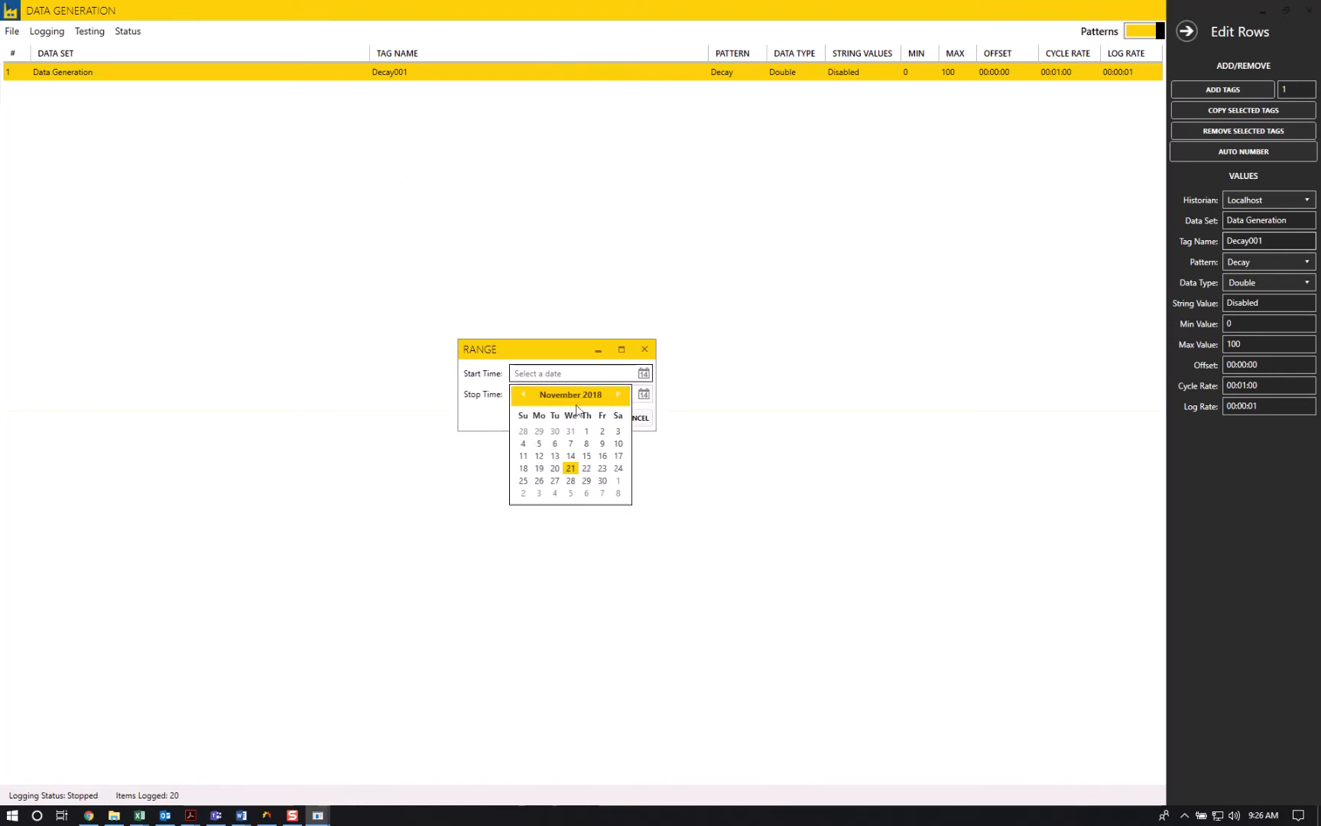
{"action": "left_click", "coordinate": [523, 394]}
{"action": "left_click", "coordinate": [539, 433]}
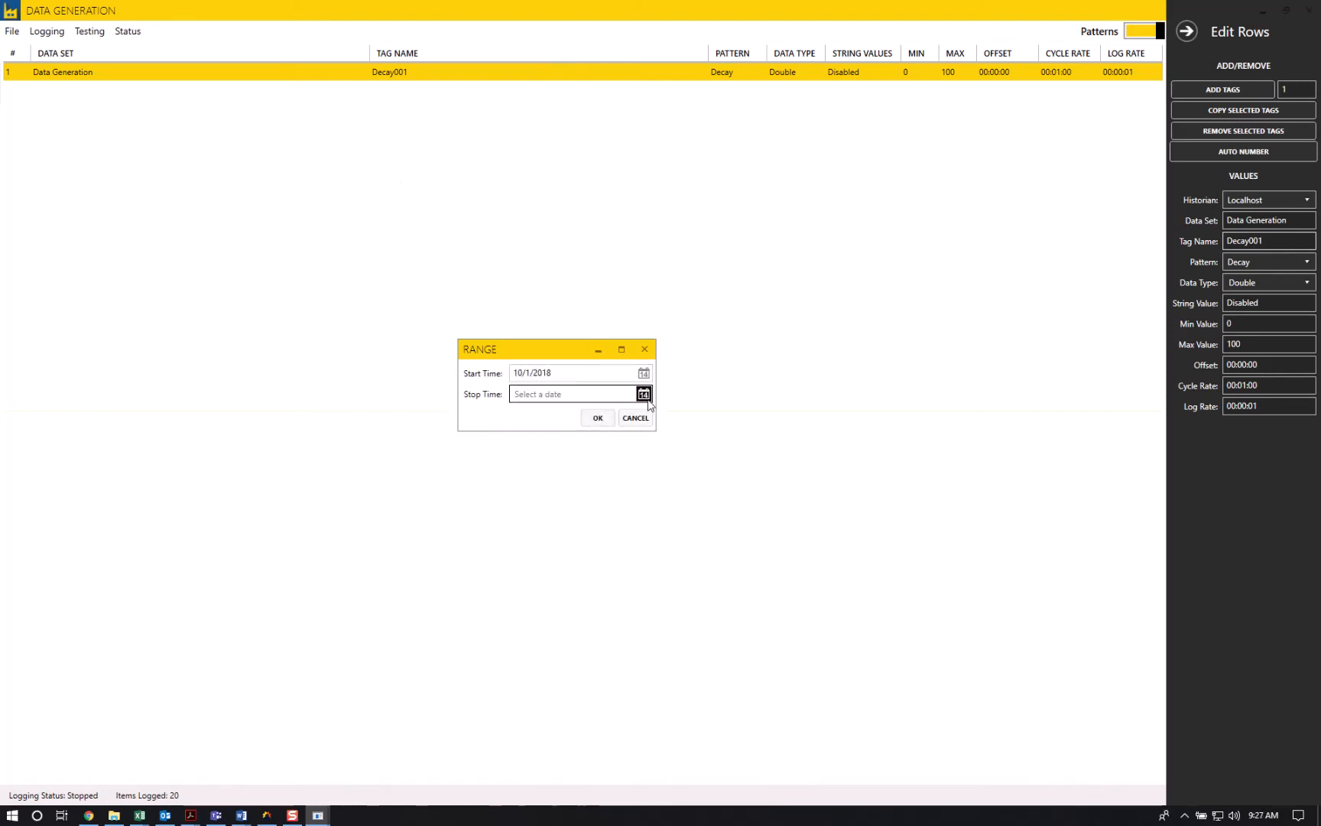
{"action": "left_click", "coordinate": [645, 395]}
{"action": "left_click", "coordinate": [523, 414]}
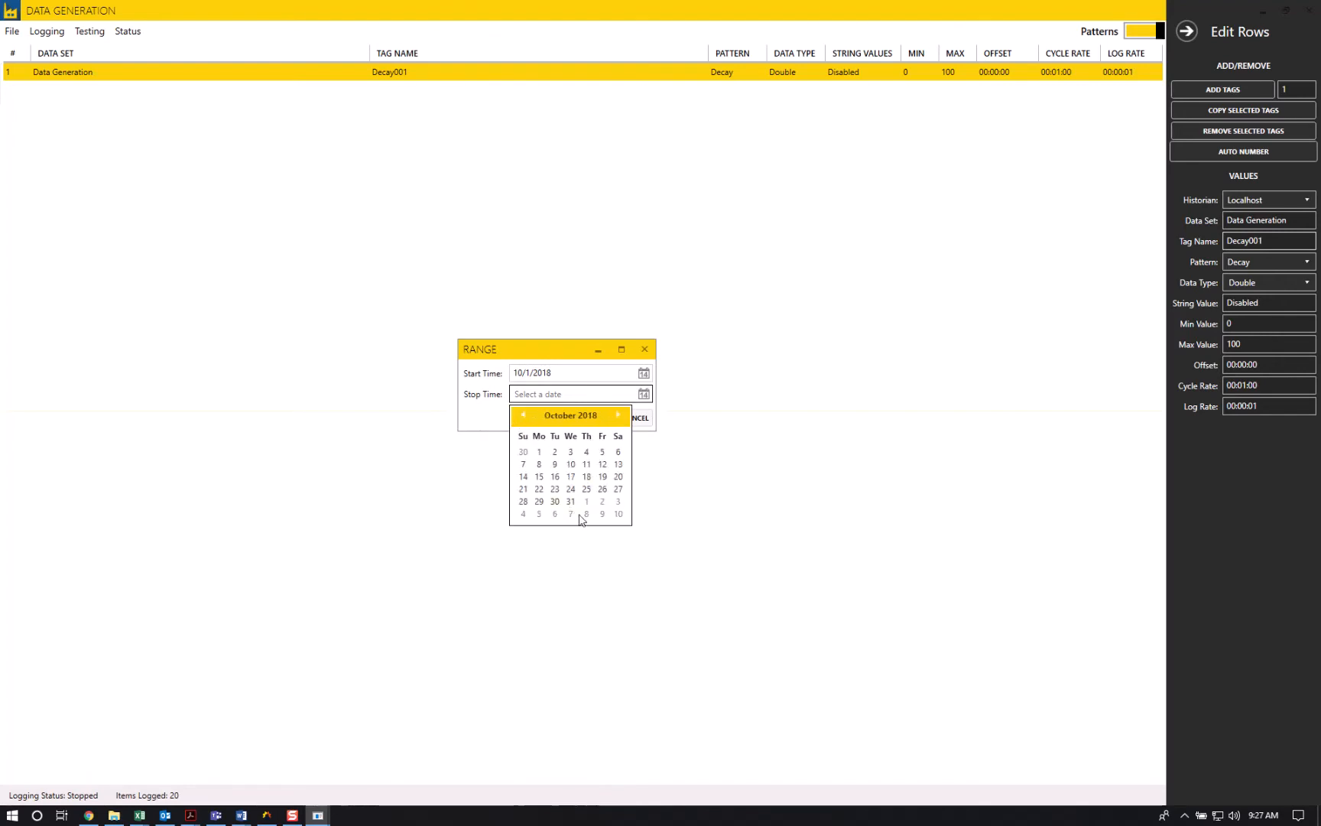
{"action": "left_click", "coordinate": [555, 504]}
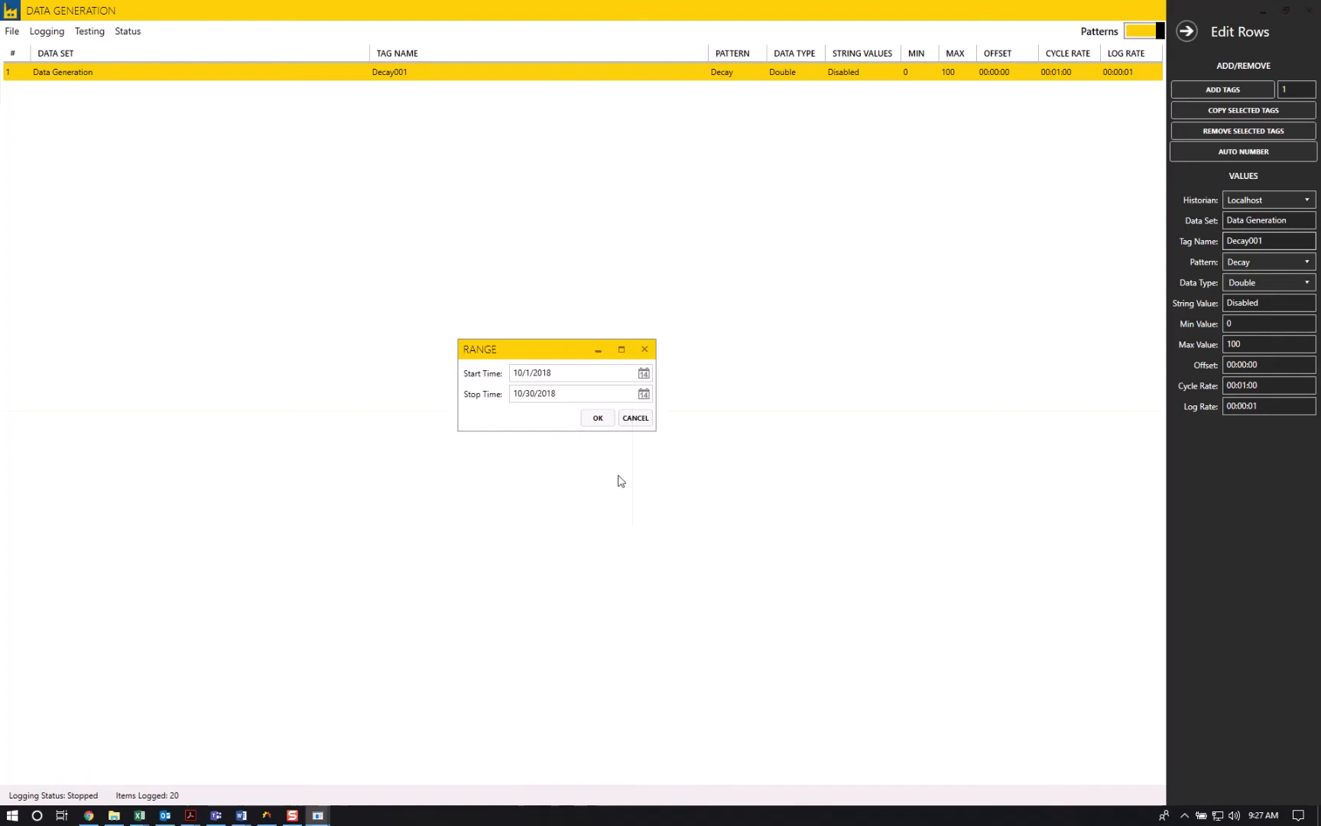
{"action": "left_click", "coordinate": [597, 417]}
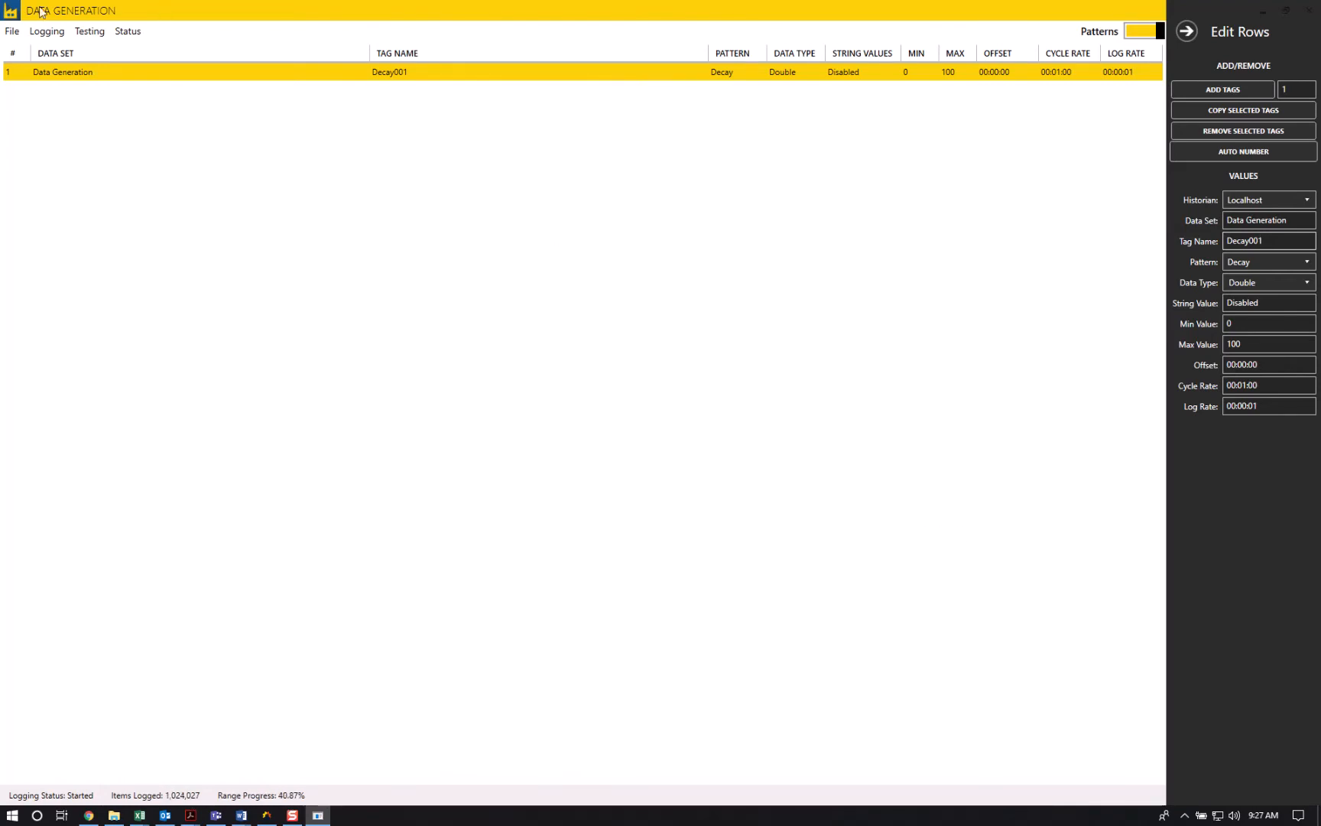
- Review the start and stop time settings for range logging and cancel without entering another range
{"action": "left_click", "coordinate": [53, 34]}
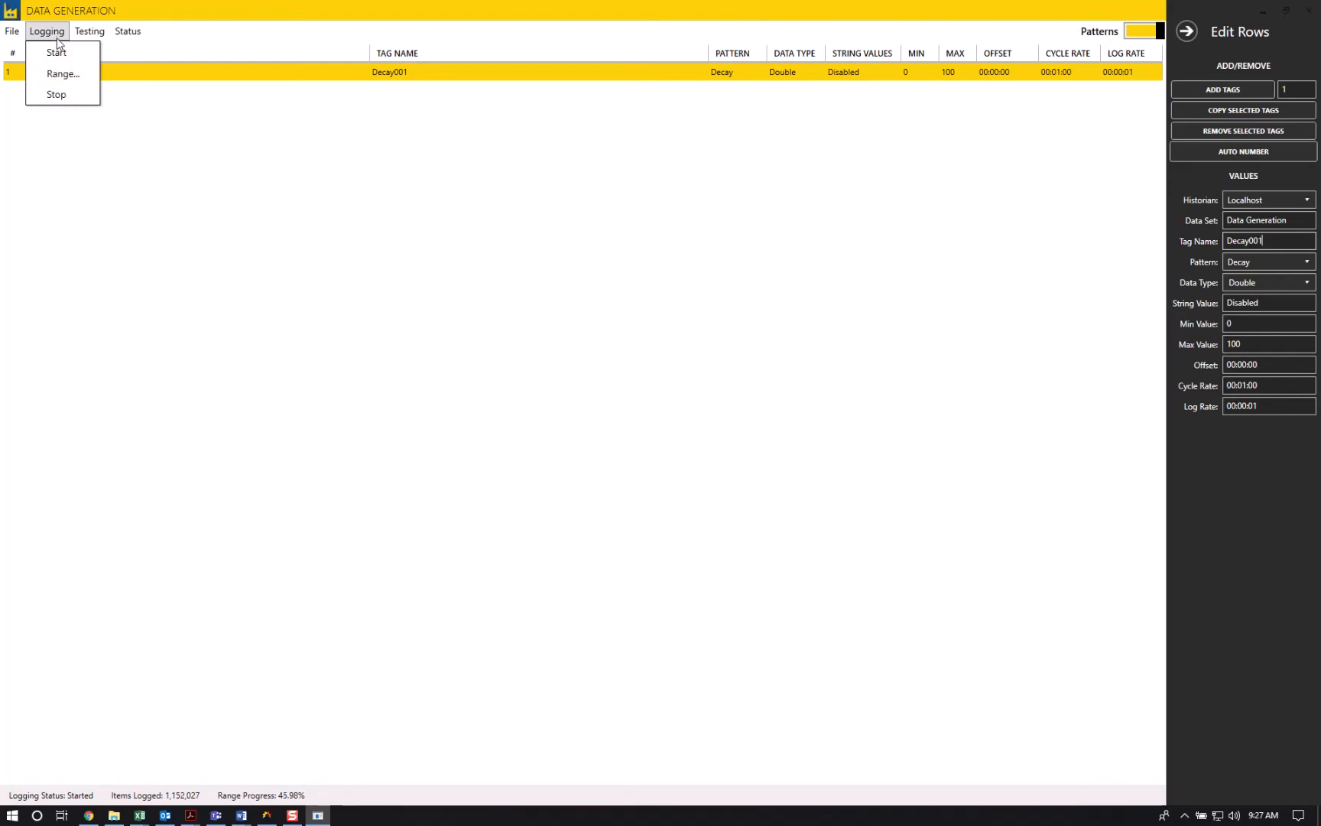
{"action": "left_click", "coordinate": [77, 73]}
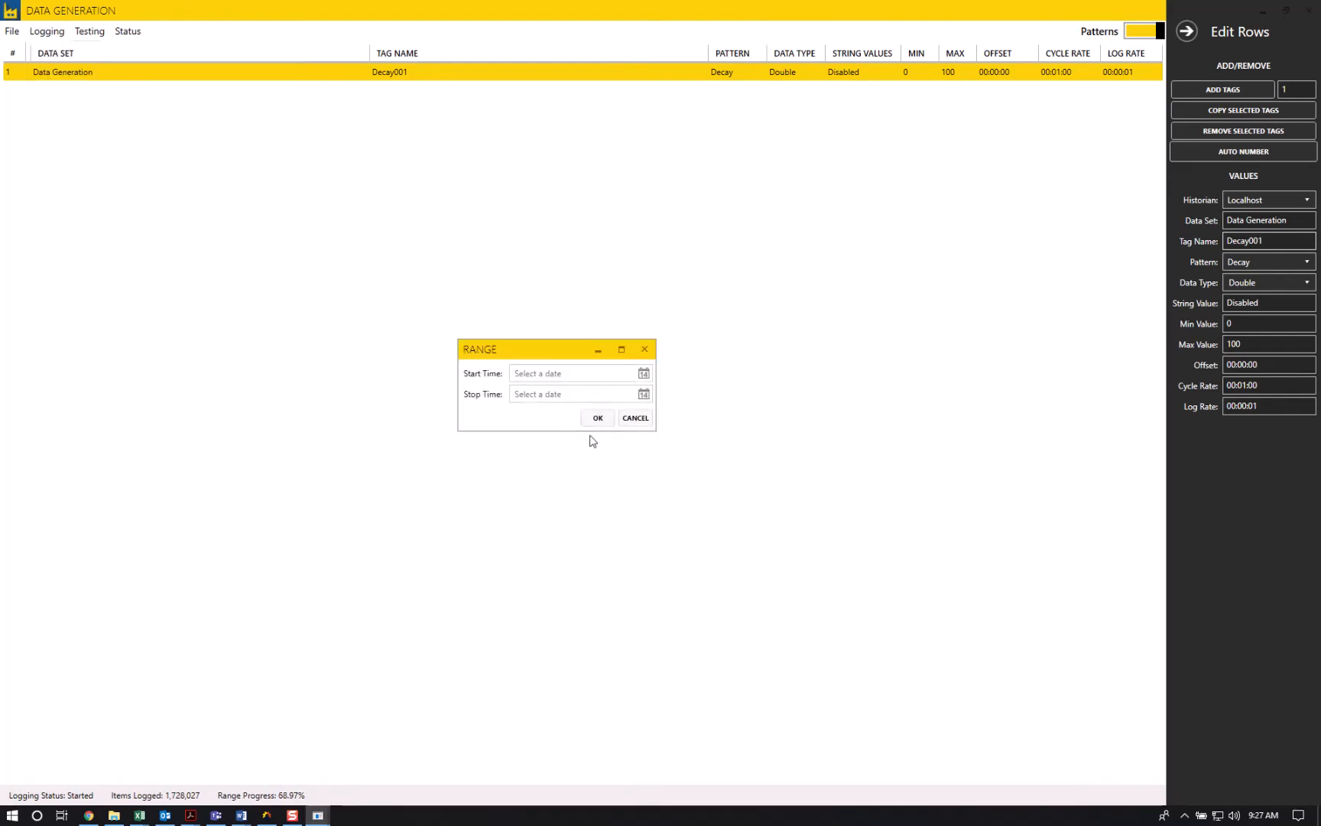
{"action": "left_click", "coordinate": [637, 419]}
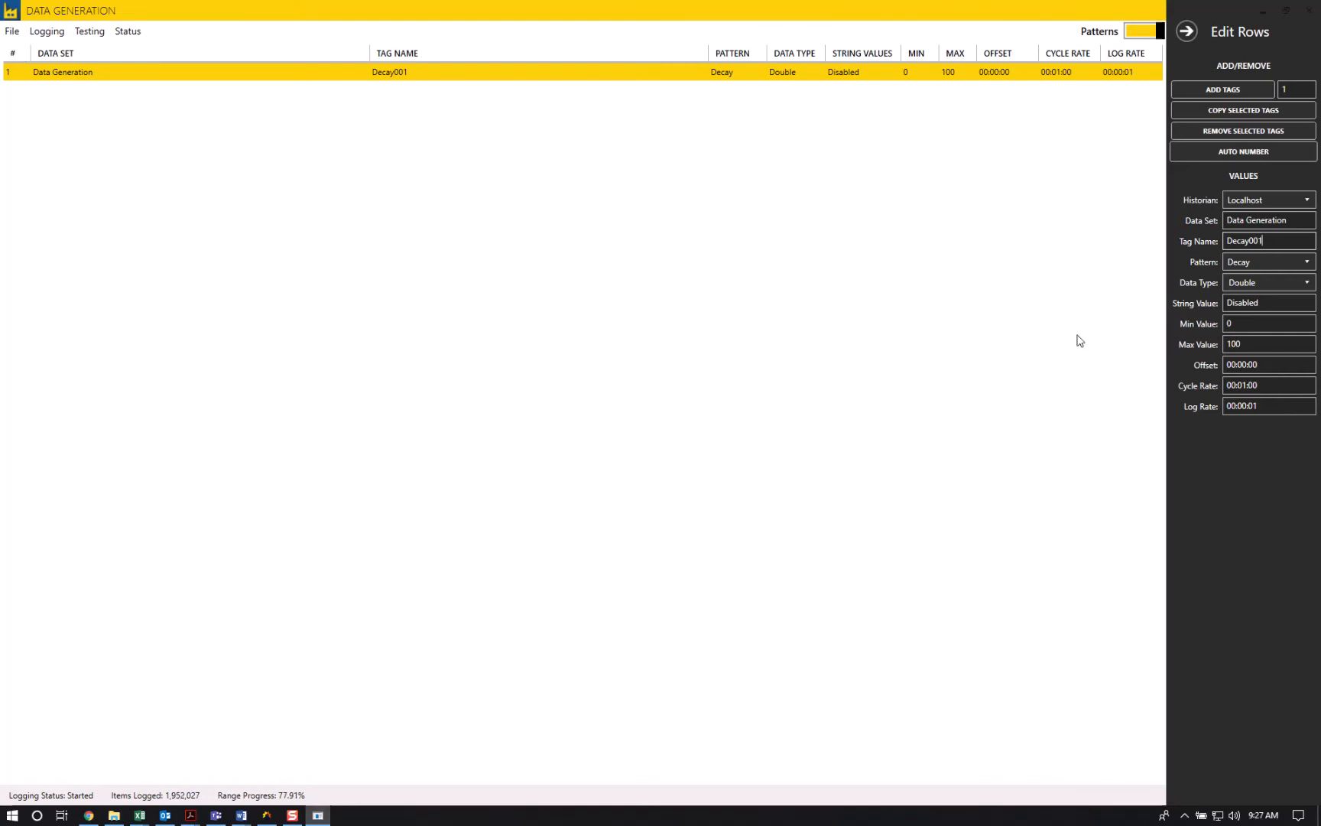
- Rename the Decay001 tag as Decay002
{"action": "left_click", "coordinate": [1261, 240]}
{"action": "key", "text": "BackSpace"}
{"action": "type", "text": "2"}
{"action": "left_click", "coordinate": [690, 451]}
- Start range logging for Decay002 with a start time of 11/20/2018 and the stop time left blank
{"action": "left_click", "coordinate": [47, 32]}
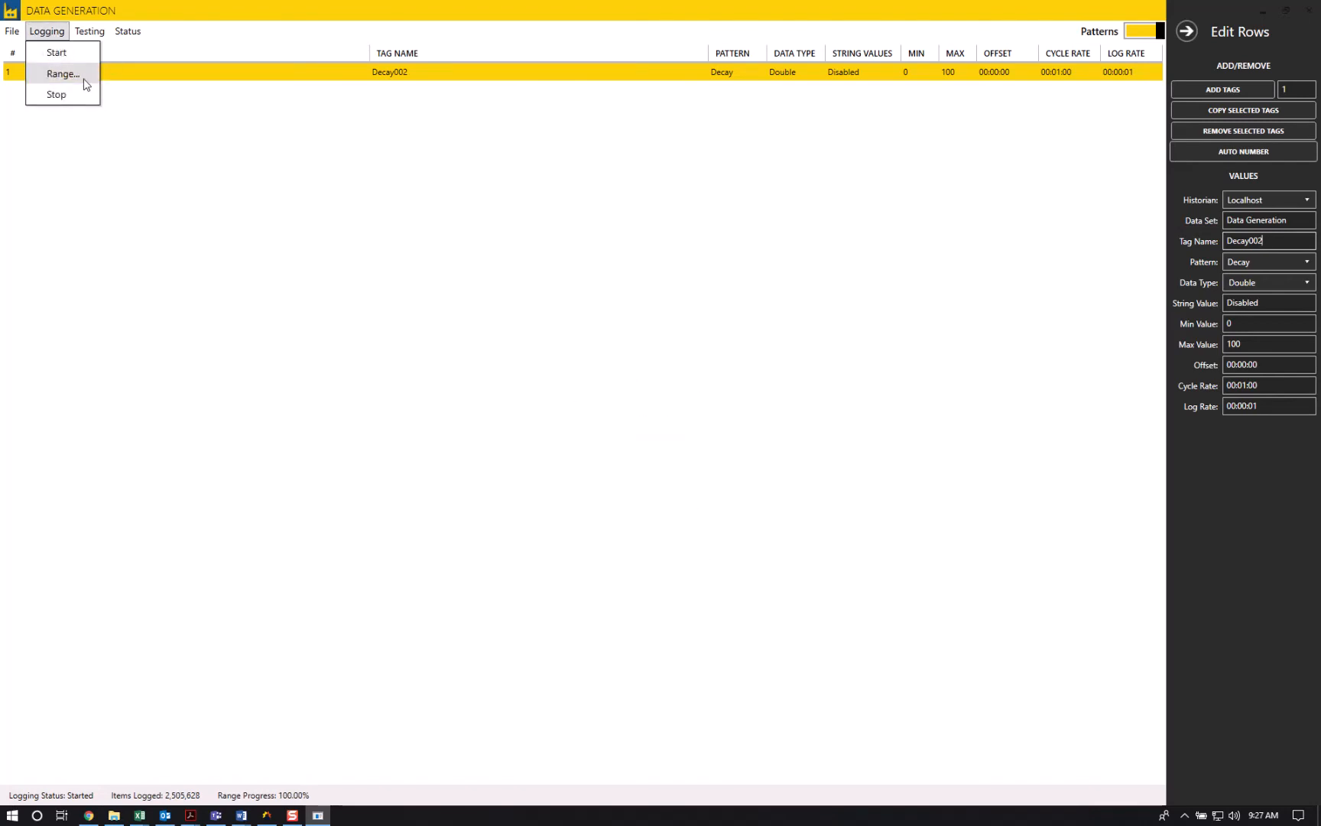
{"action": "left_click", "coordinate": [84, 83]}
{"action": "left_click", "coordinate": [644, 373]}
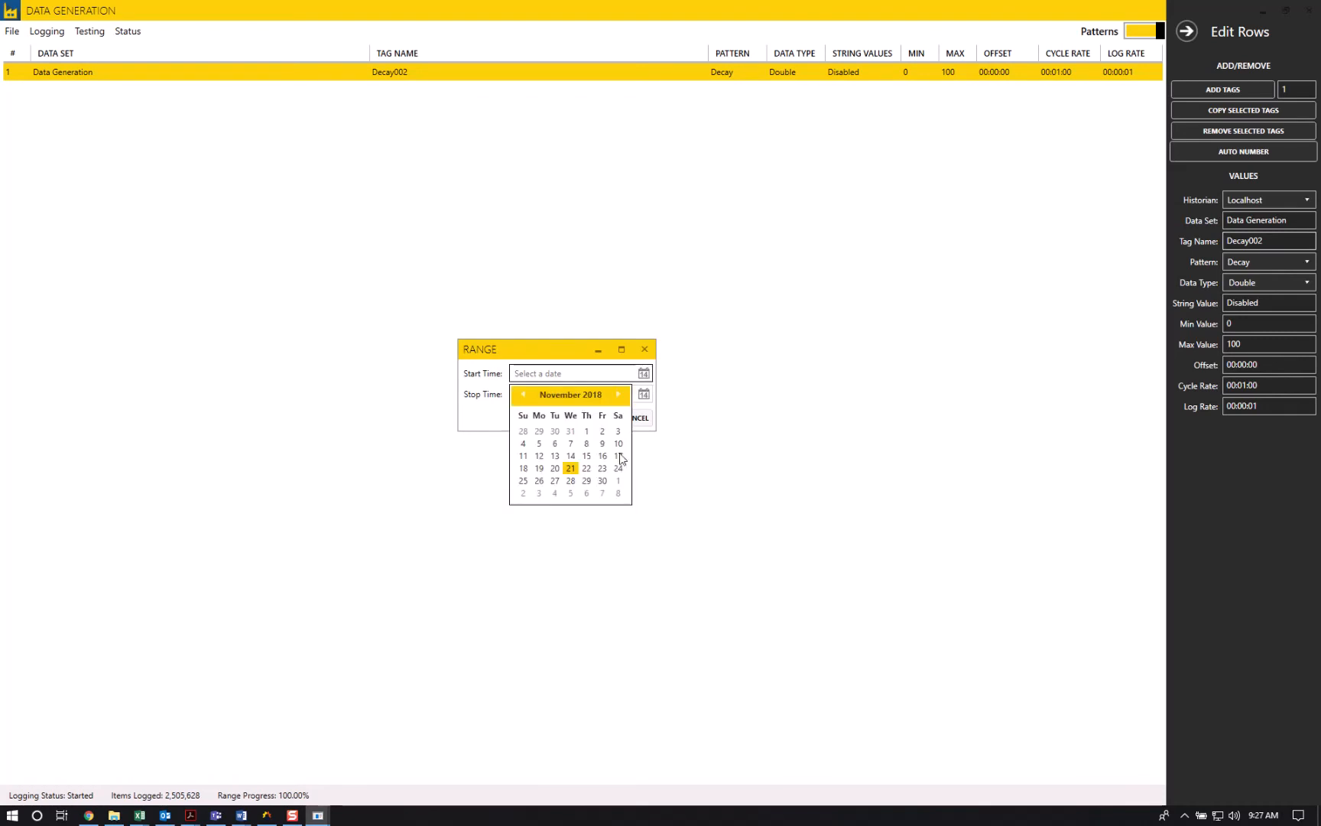
{"action": "left_click", "coordinate": [555, 467]}
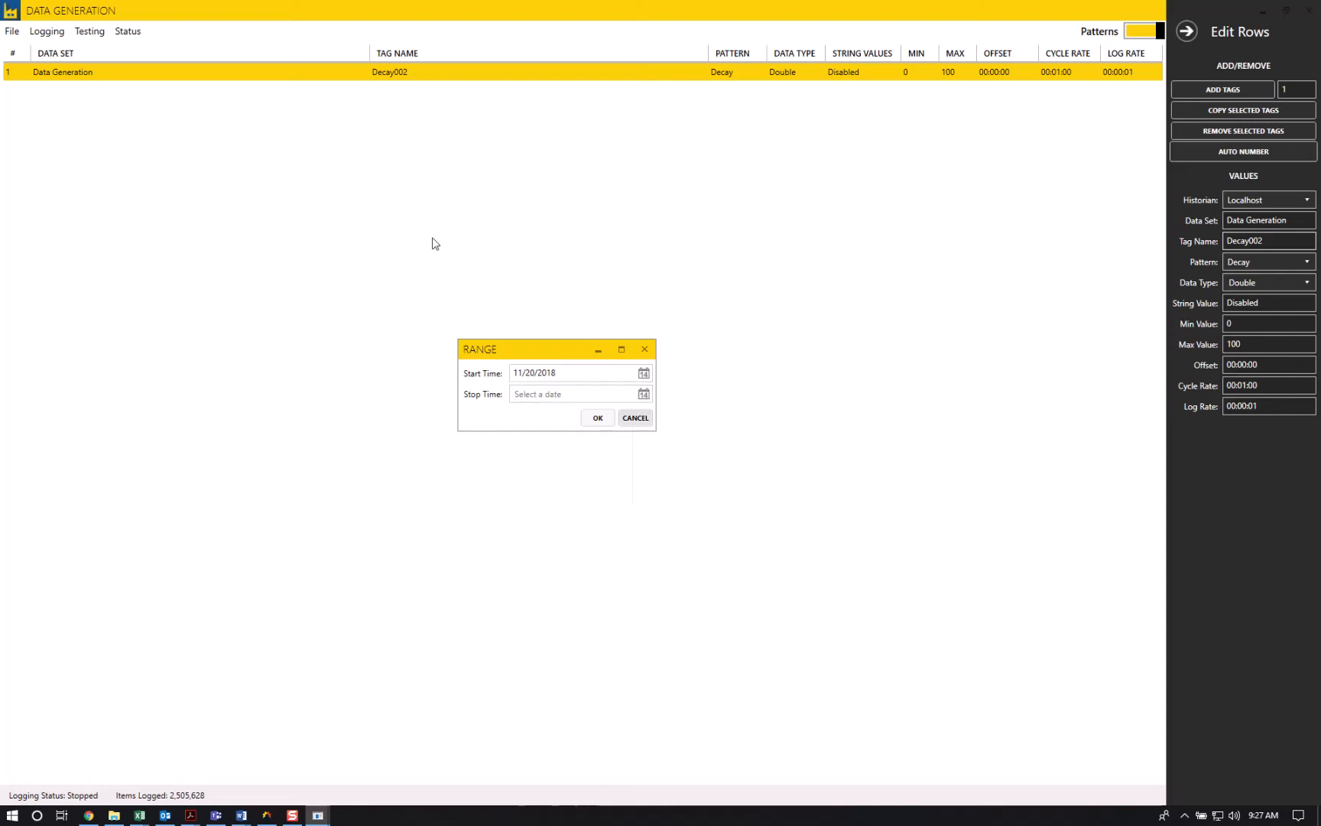
{"action": "left_click", "coordinate": [596, 420]}
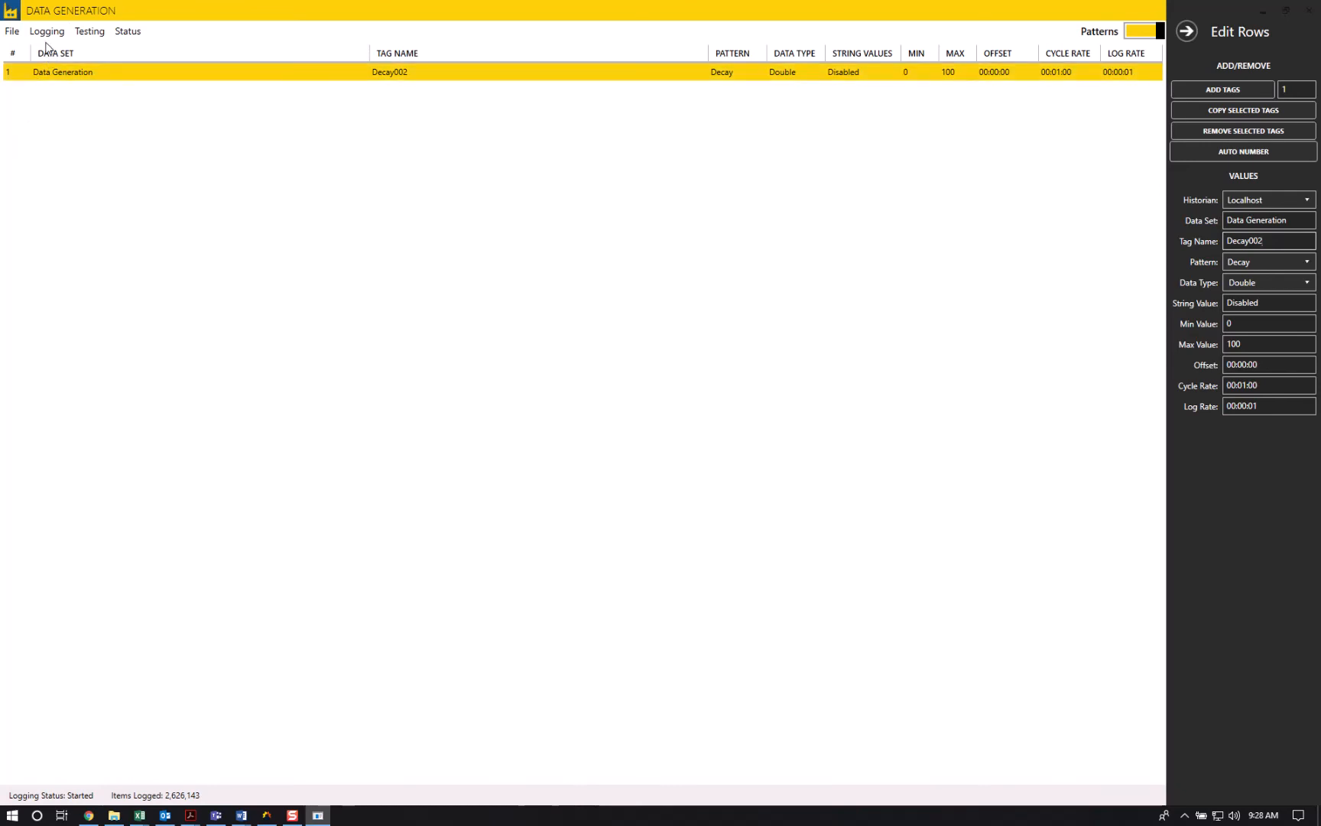
- Review the list of available testing commands, such as Write TVQs and Client Timeout, without running any of them
{"action": "left_click", "coordinate": [90, 31]}
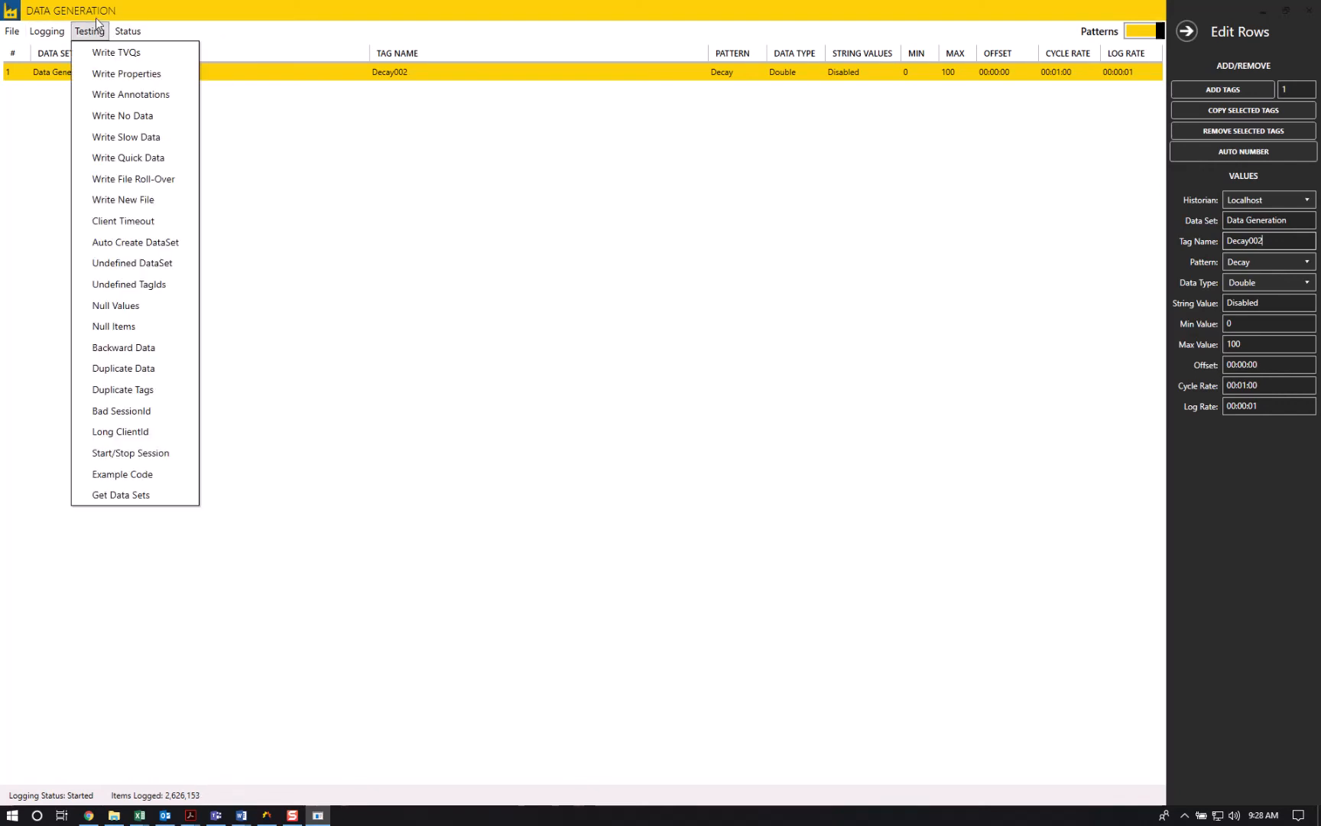
{"action": "mouse_move", "coordinate": [132, 32]}
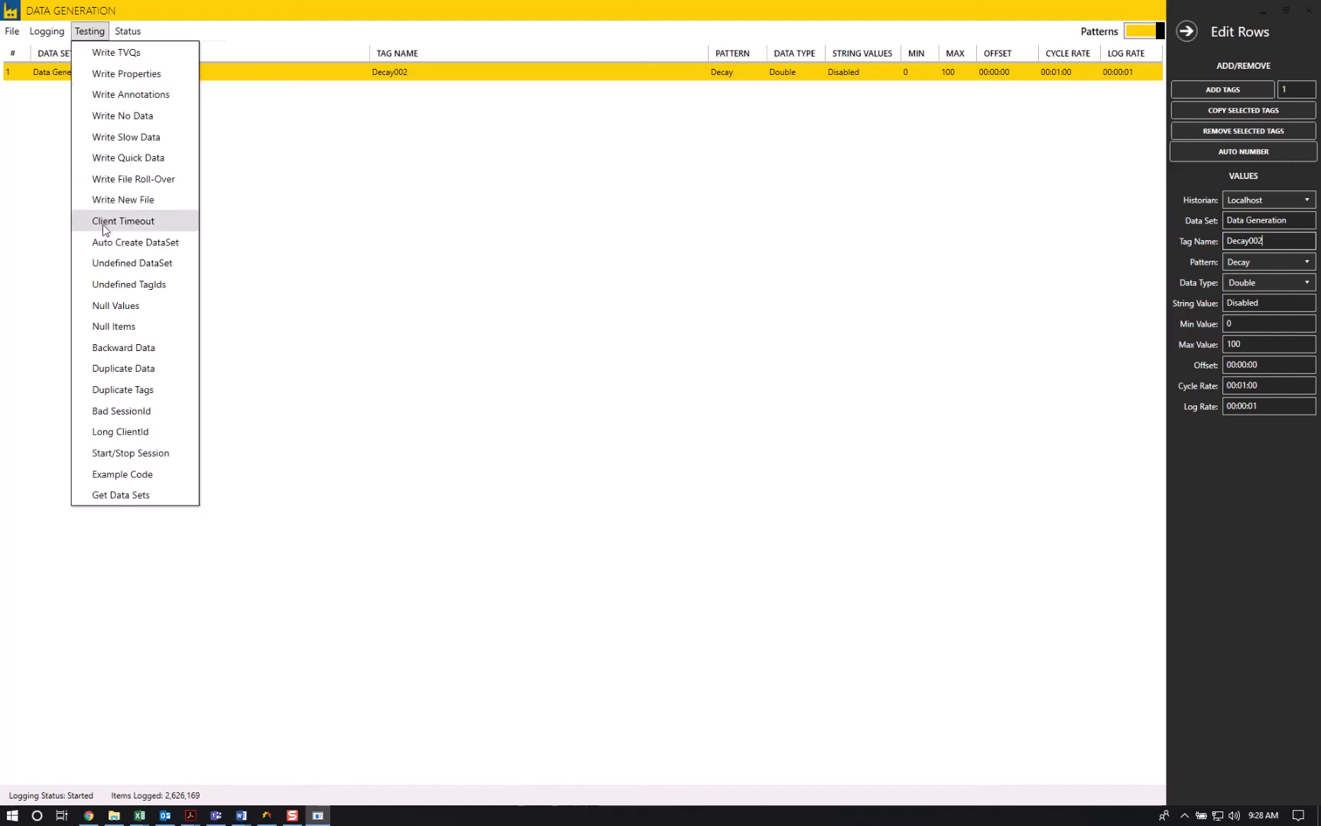
{"action": "left_click", "coordinate": [18, 197]}
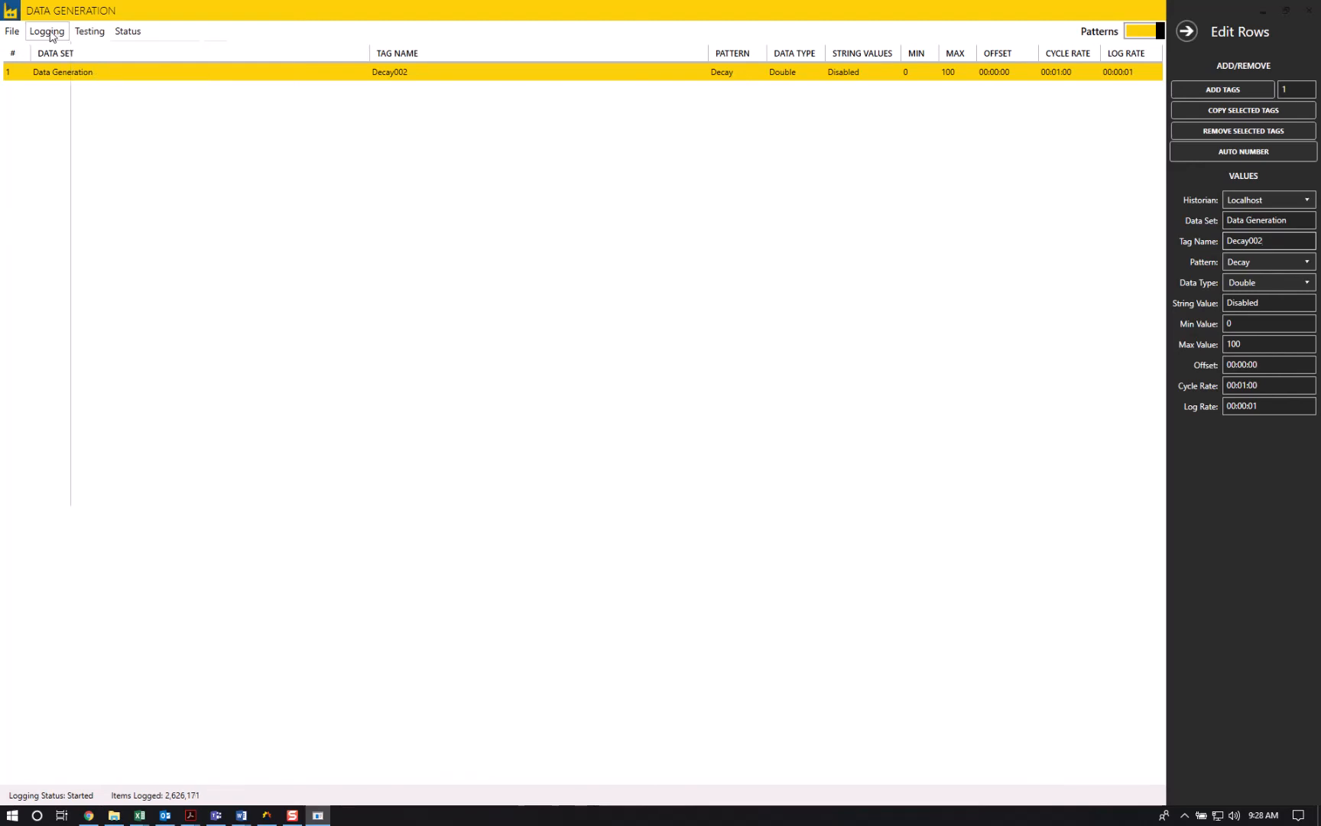